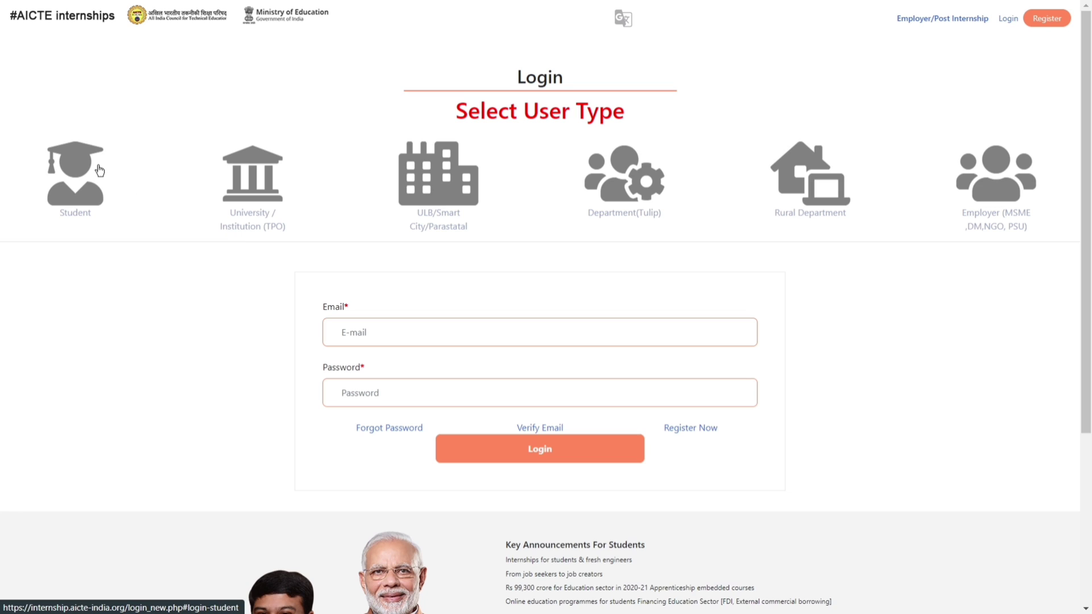
# Choose Student, try logging in, then open Register Now and select the Student tab.
pyautogui.click(74, 179)
pyautogui.click(481, 129)
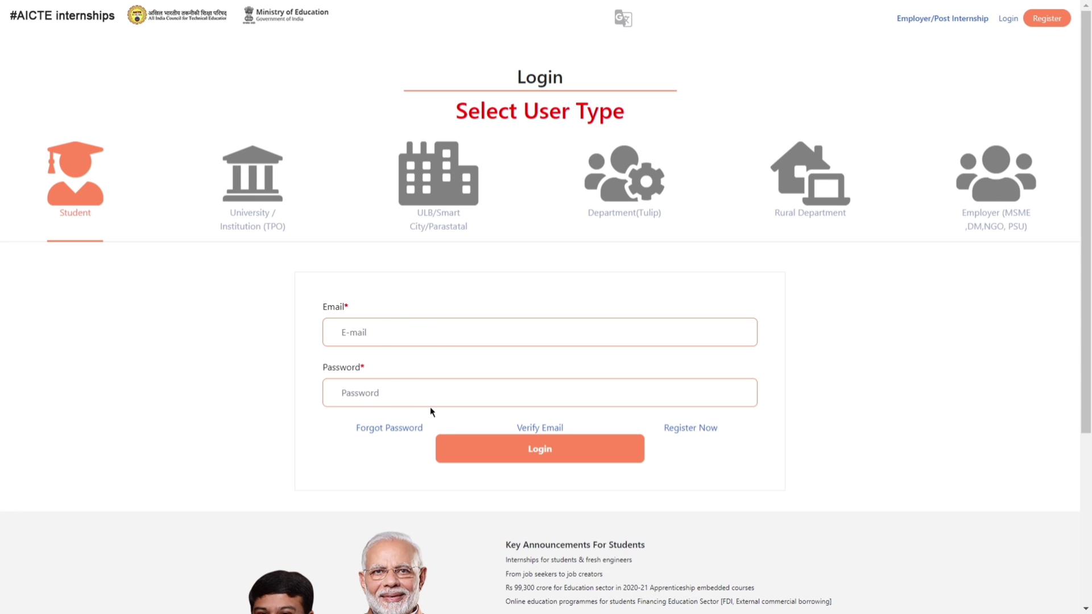
pyautogui.click(545, 451)
pyautogui.click(1043, 23)
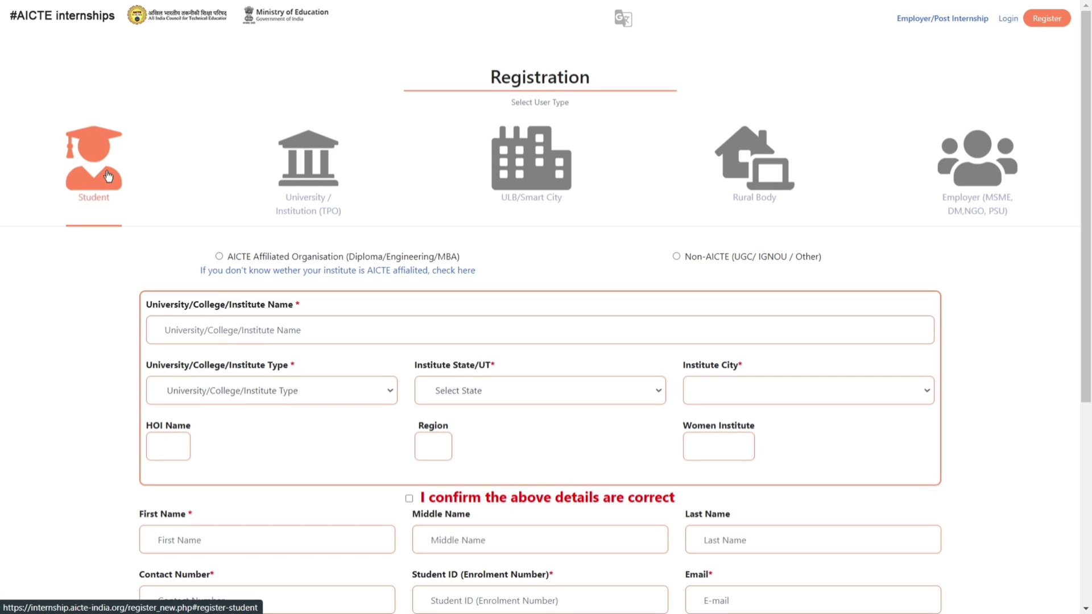
pyautogui.click(85, 175)
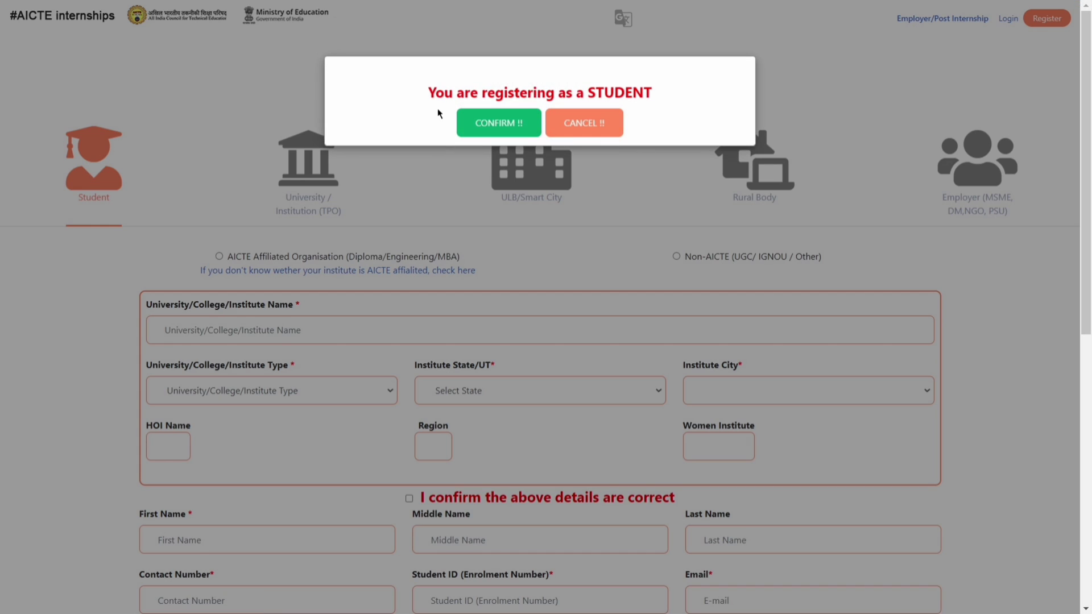
# Confirm registering as a student and choose the AICTE Affiliated Organisation option.
pyautogui.click(508, 131)
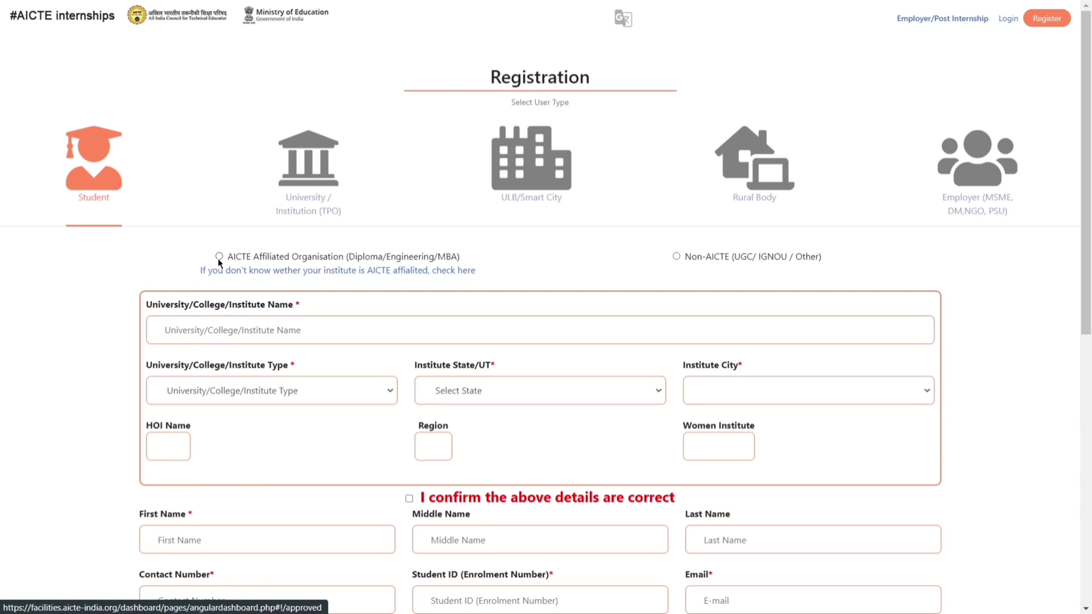
pyautogui.moveTo(227, 257); pyautogui.dragTo(488, 242)
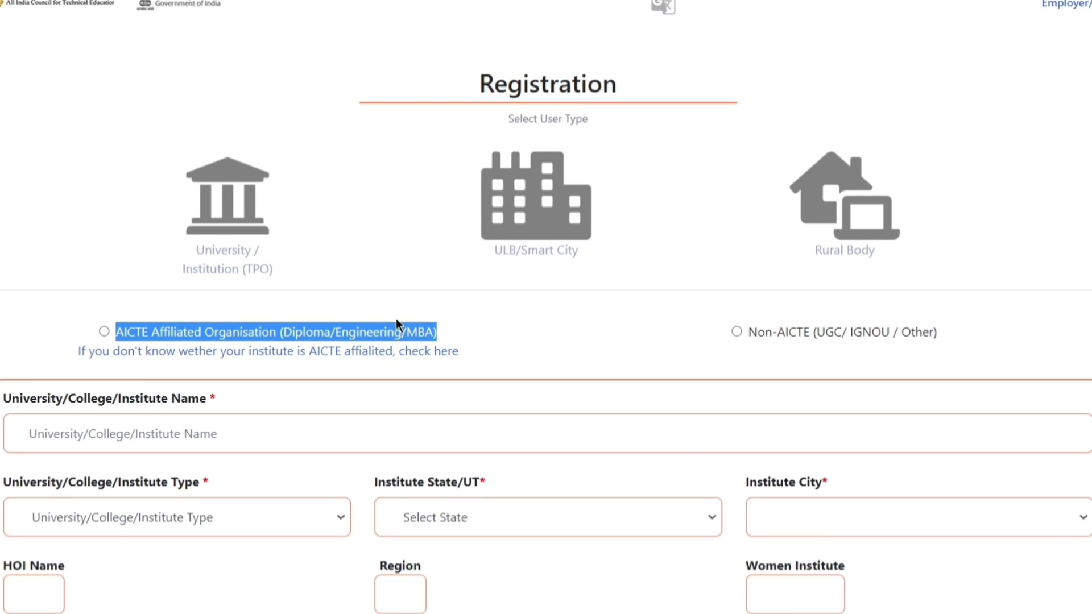
pyautogui.click(93, 332)
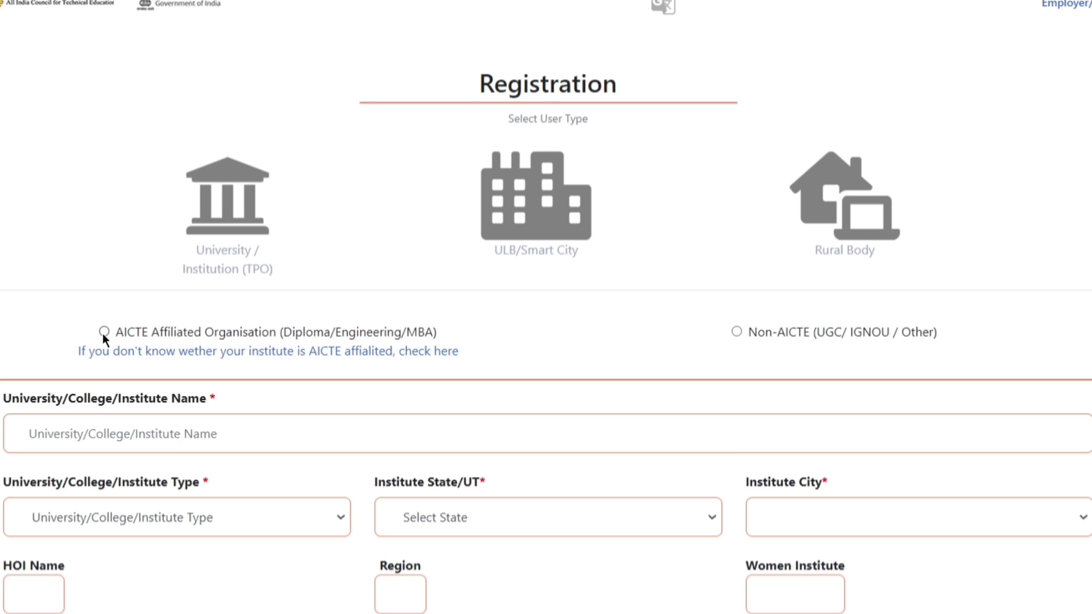
pyautogui.click(103, 332)
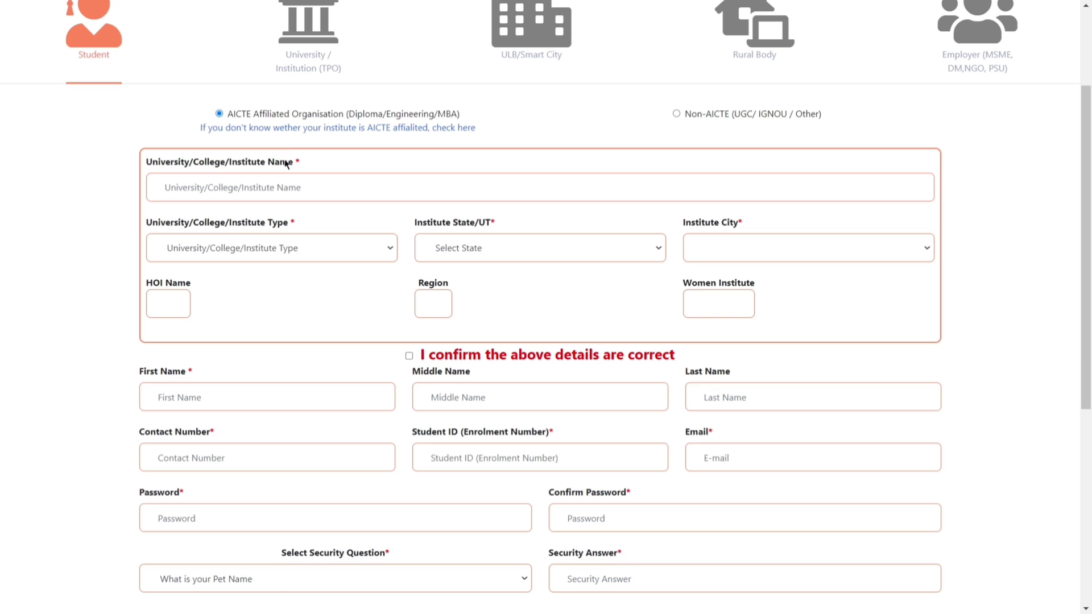
# Pick Lakshmi Narain College of Technology Excellence from the suggestions and confirm its details.
pyautogui.moveTo(276, 170); pyautogui.dragTo(213, 171)
pyautogui.click(200, 186)
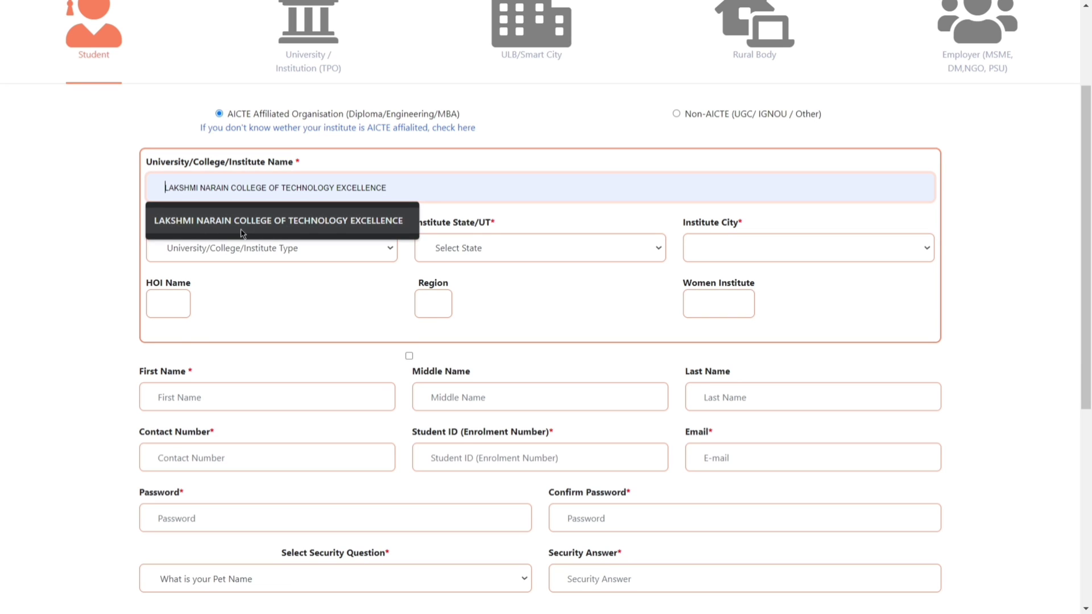
pyautogui.click(272, 217)
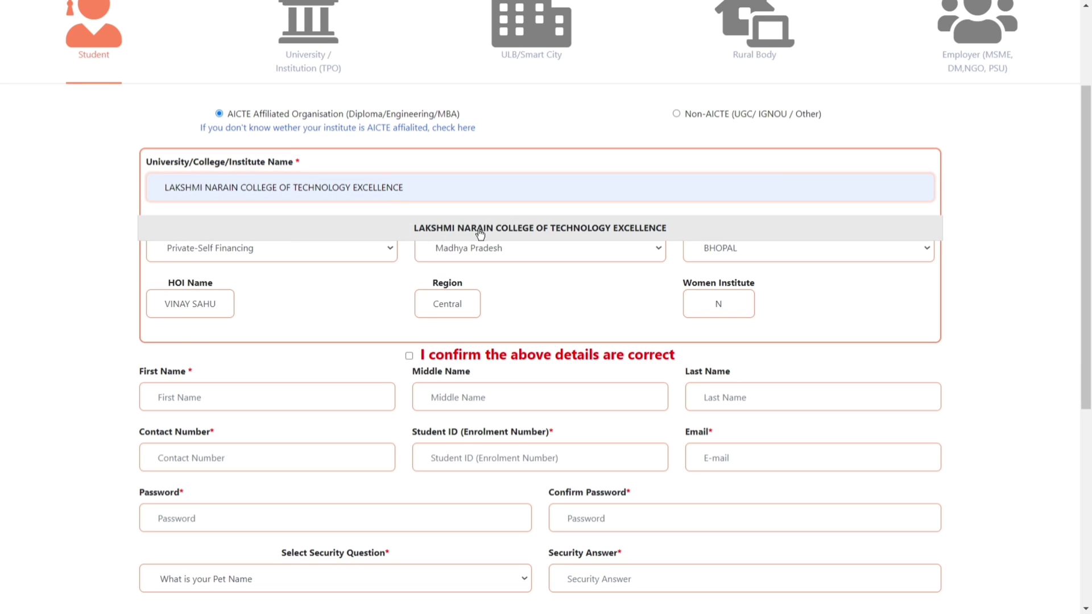
pyautogui.click(487, 225)
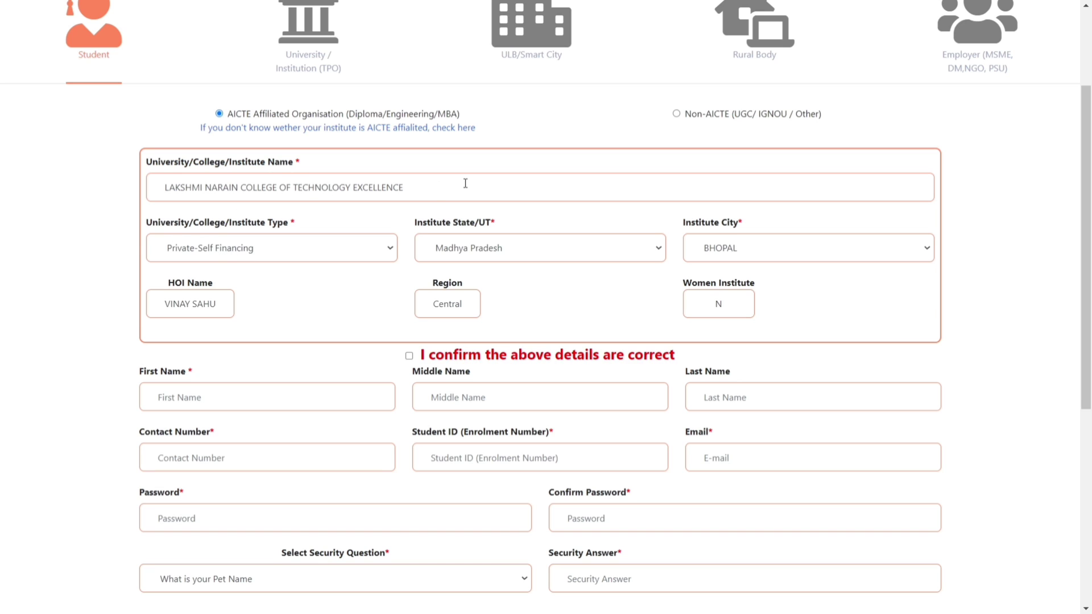
pyautogui.moveTo(385, 187); pyautogui.dragTo(246, 190)
pyautogui.click(86, 234)
pyautogui.scroll(-3, 187, 336)
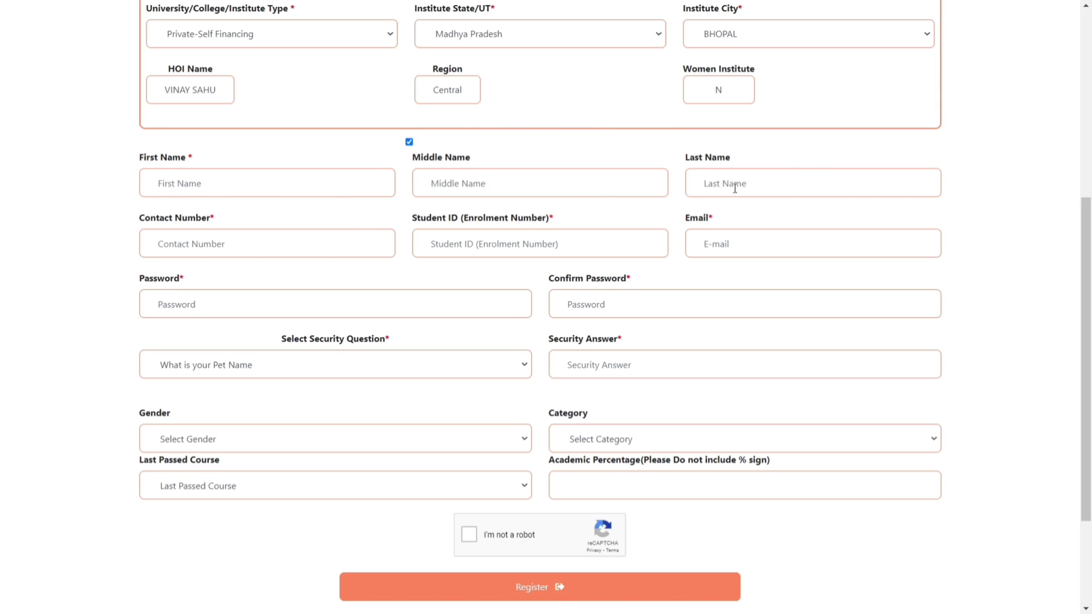
pyautogui.click(215, 183)
pyautogui.press('Tab')
pyautogui.press('Tab')
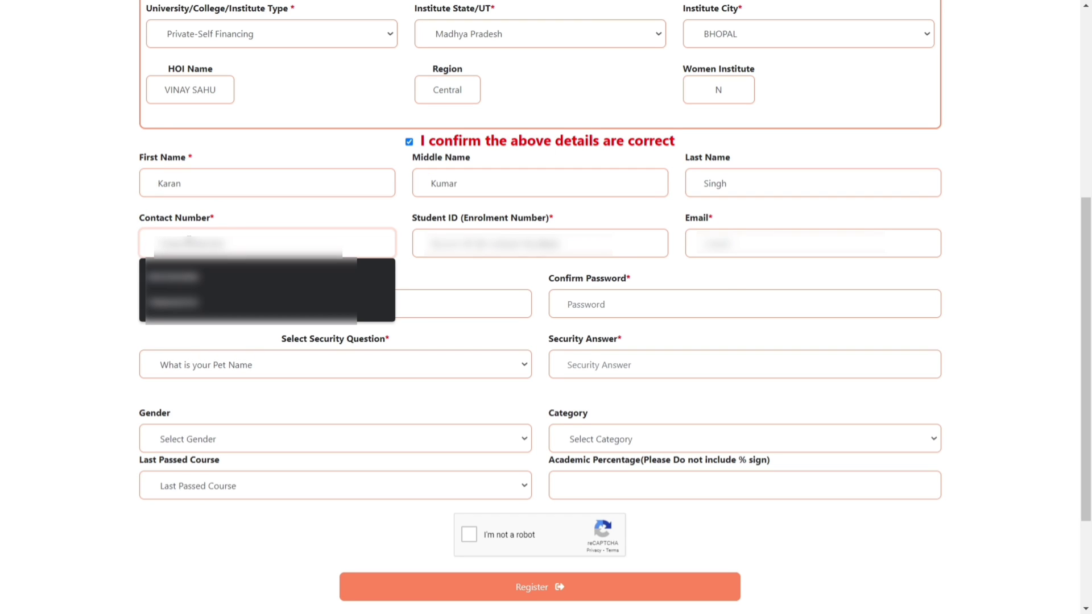
pyautogui.press('Tab')
pyautogui.press('Tab')
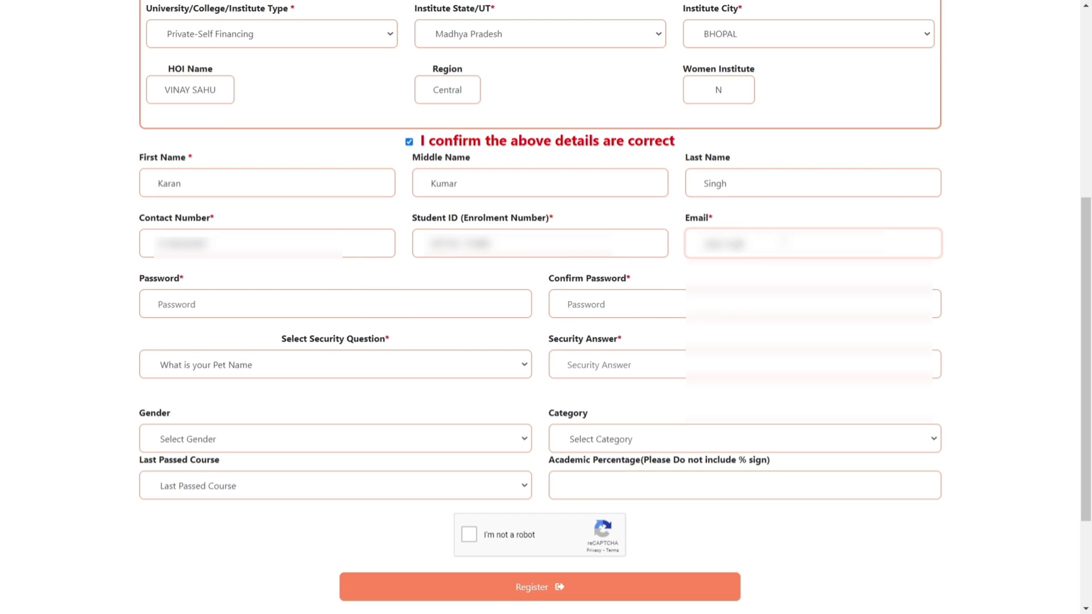
pyautogui.press('Tab')
pyautogui.click(653, 305)
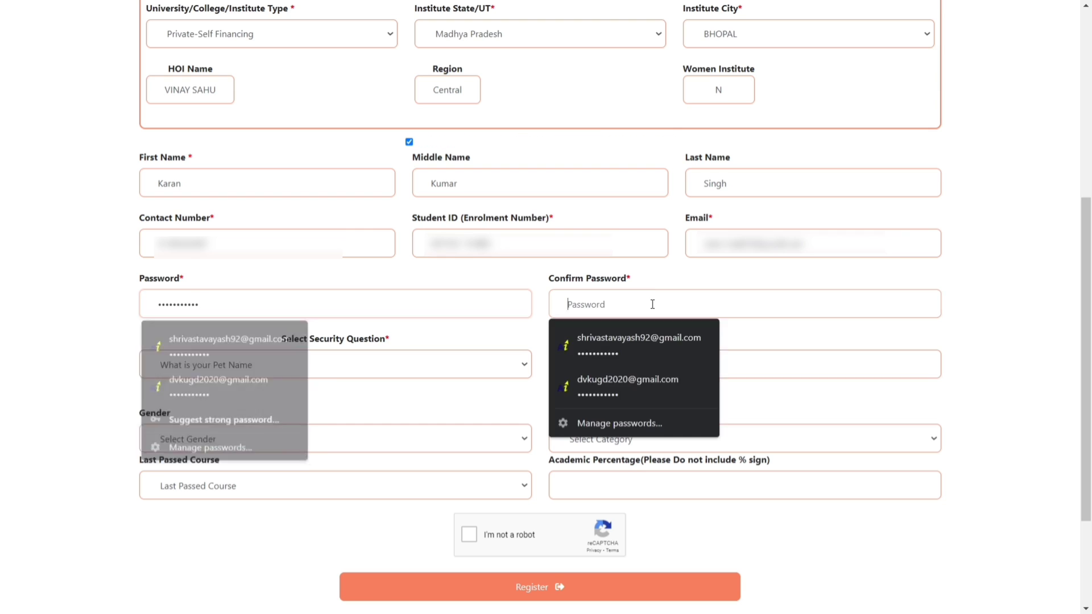
pyautogui.click(336, 364)
pyautogui.click(636, 370)
pyautogui.click(652, 305)
pyautogui.click(336, 365)
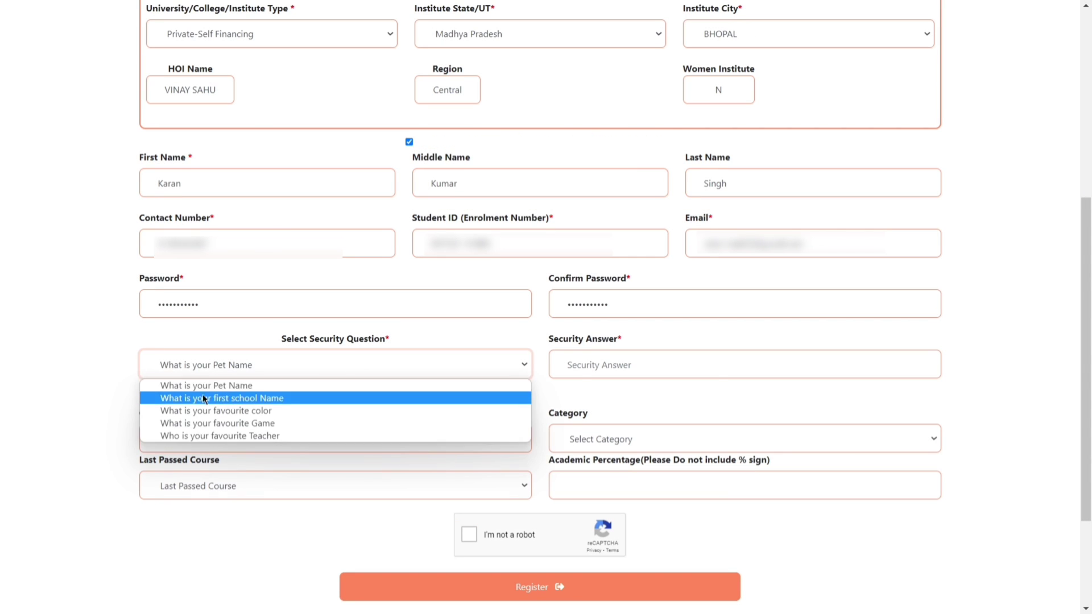
pyautogui.click(575, 365)
# Set gender Male, category General, last passed course 12, 75 percent, and pass reCAPTCHA.
pyautogui.press('Tab')
pyautogui.press('m')
pyautogui.press('Tab')
pyautogui.click(585, 470)
pyautogui.press('Tab')
pyautogui.press('1')
pyautogui.press('Tab')
pyautogui.write('75')
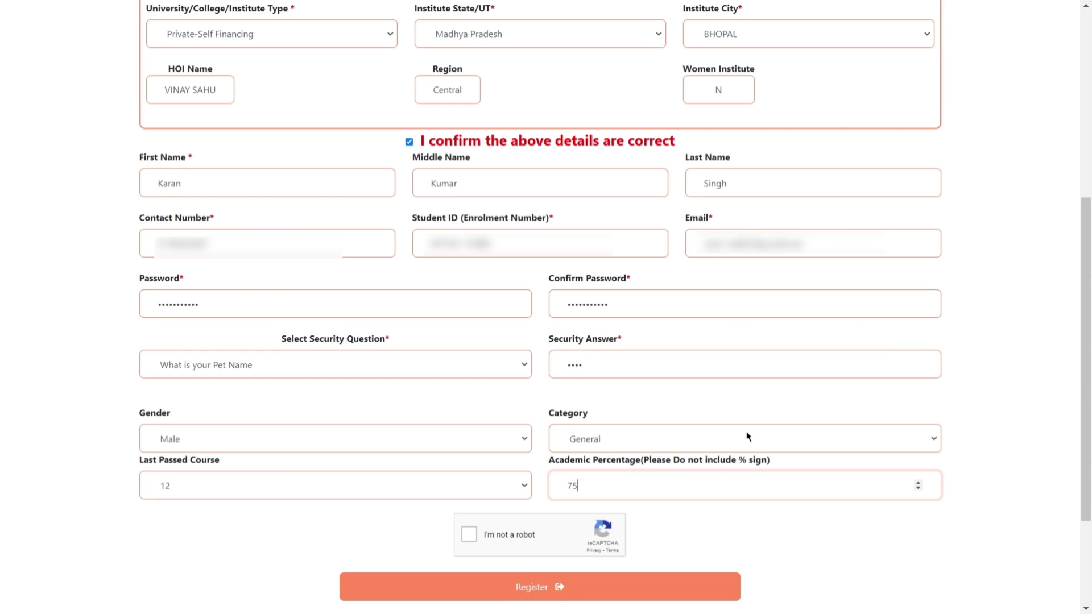
pyautogui.click(468, 536)
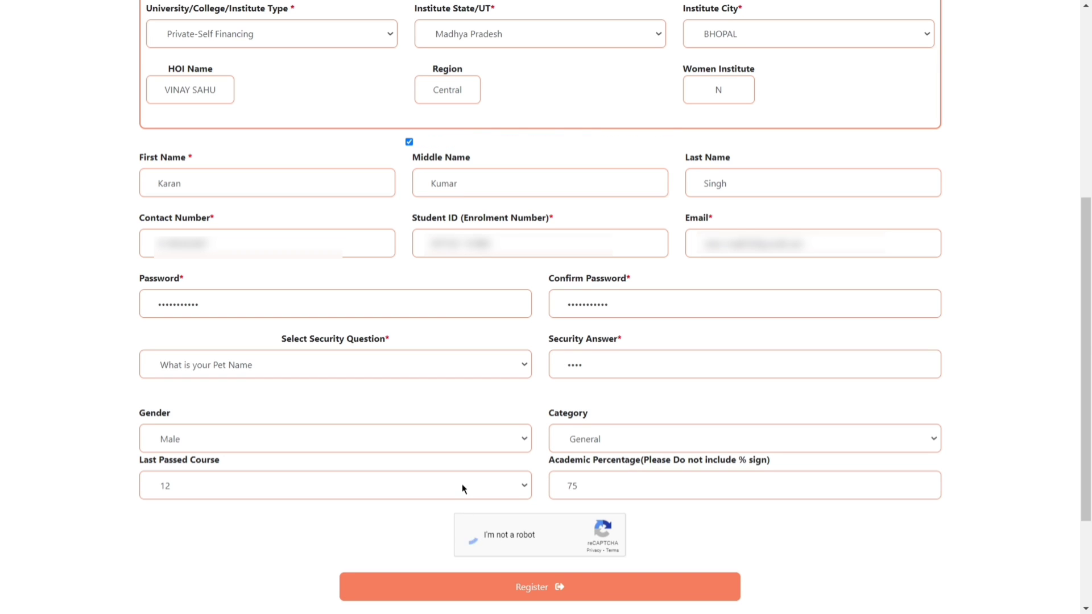
pyautogui.scroll(5, 159, 277)
pyautogui.scroll(-8, 158, 276)
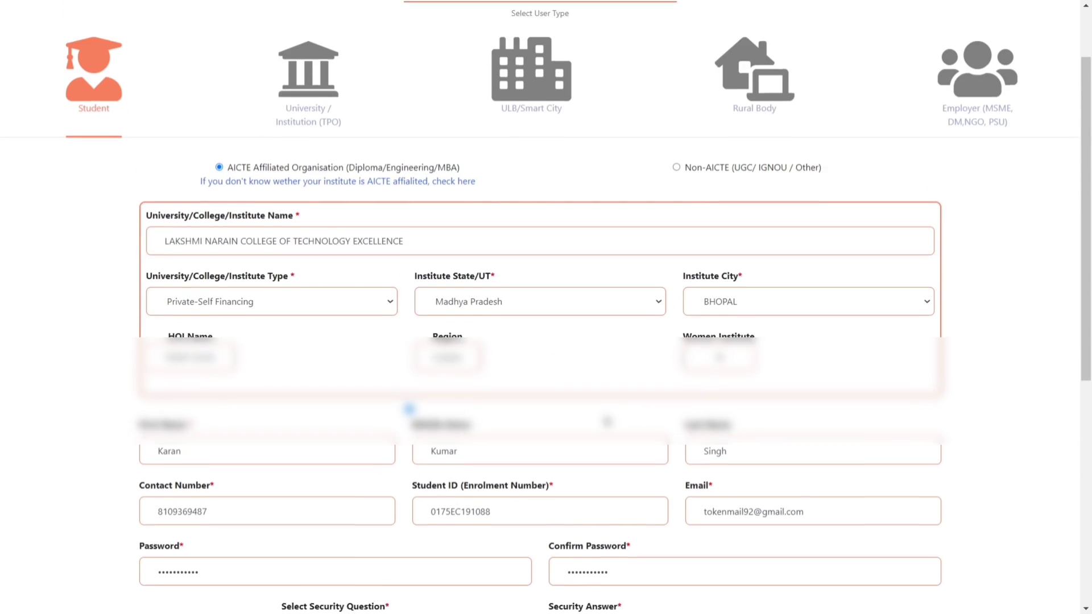
# Submit the registration and close the Good job success dialog.
pyautogui.click(559, 435)
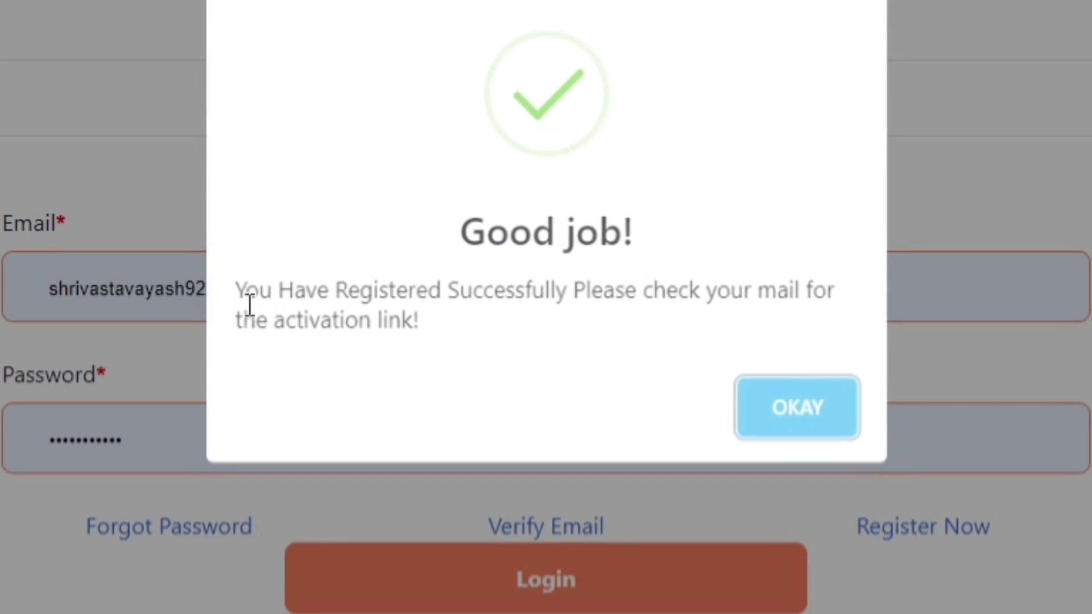
pyautogui.moveTo(235, 291); pyautogui.dragTo(490, 323)
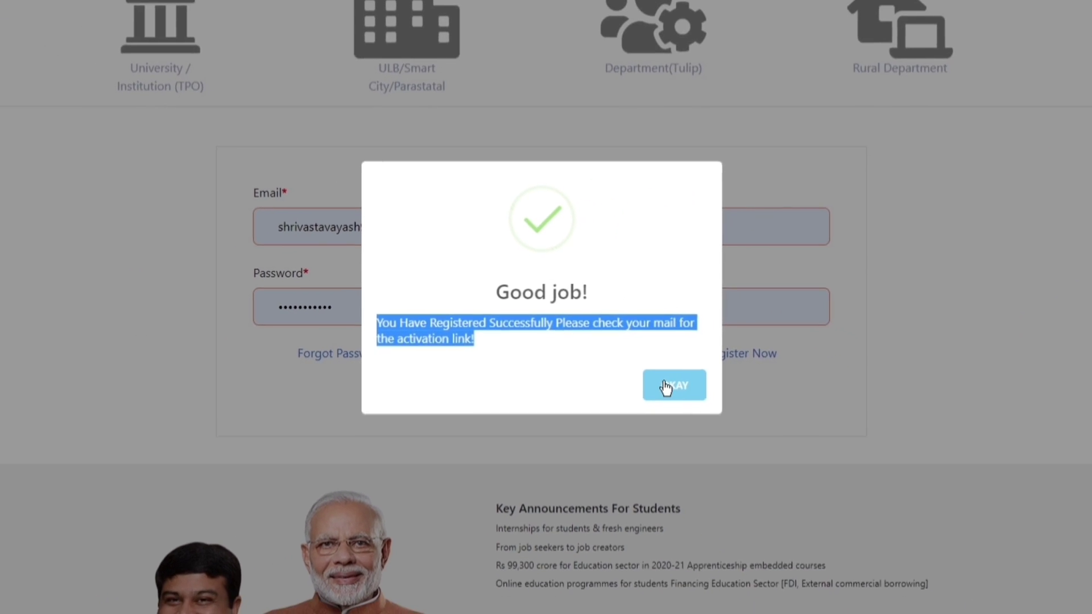
pyautogui.click(667, 389)
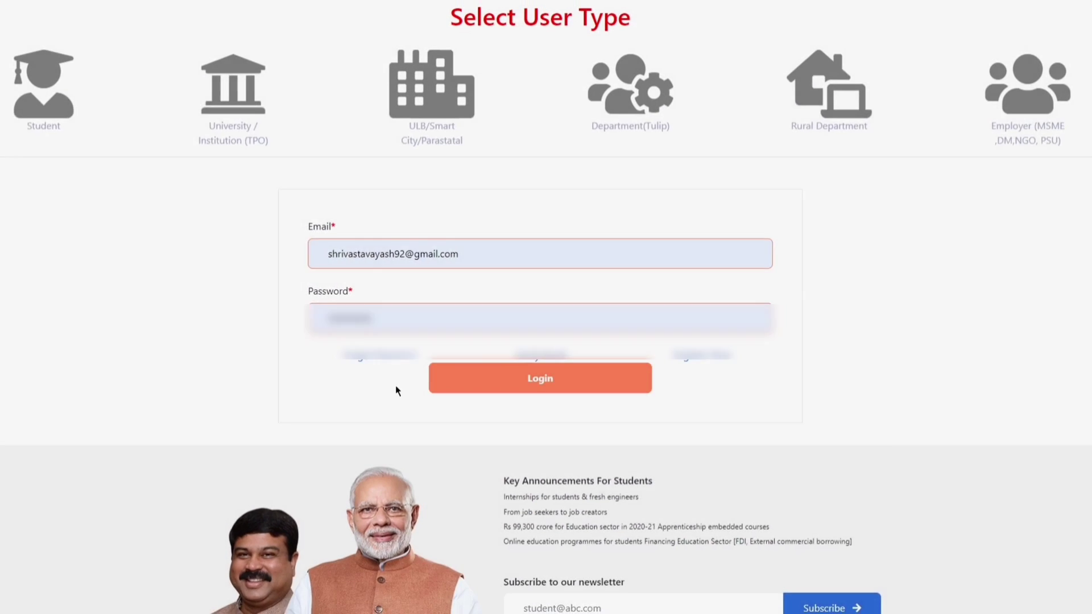
# Attempt a login from the Login form after clearing the saved email.
pyautogui.click(522, 329)
pyautogui.hotkey('ctrl', 'a')
pyautogui.press('BackSpace')
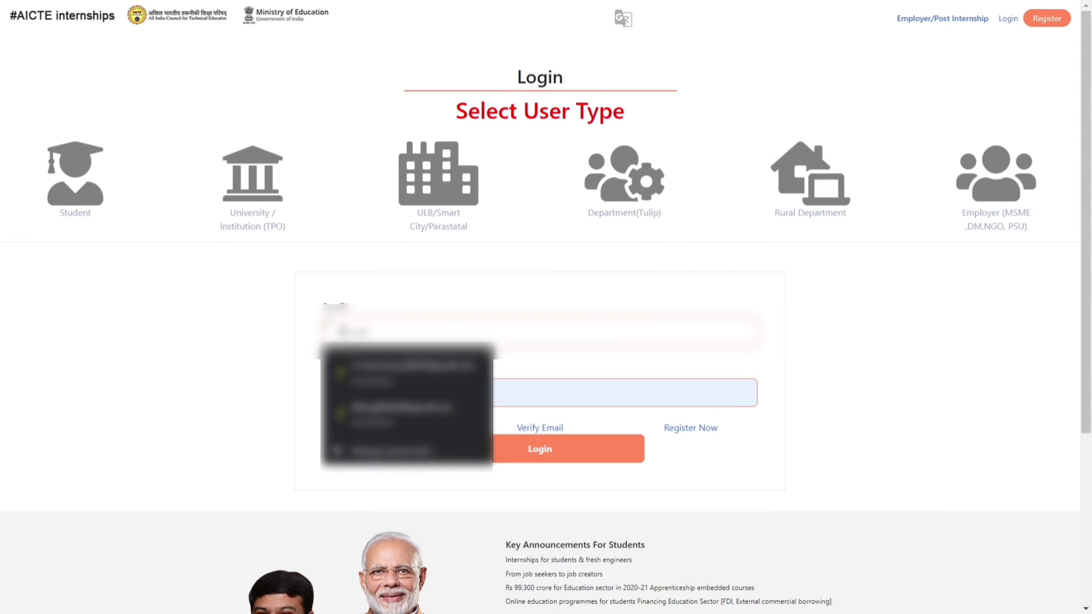
pyautogui.press('Return')
# Dismiss the warning, open the Account Activation Link email, and follow its activation link.
pyautogui.click(640, 376)
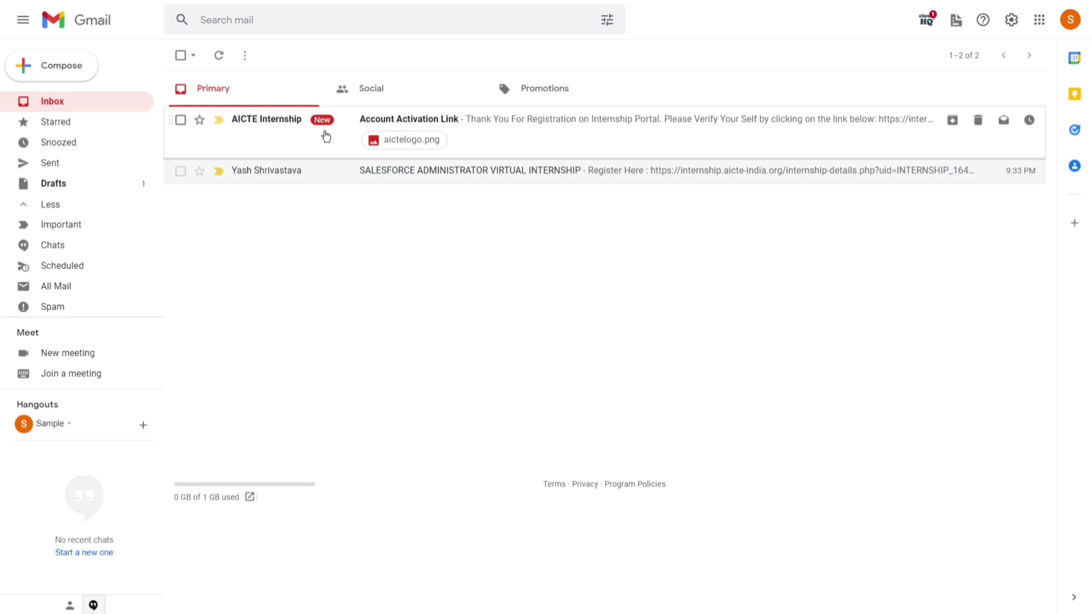
pyautogui.click(300, 137)
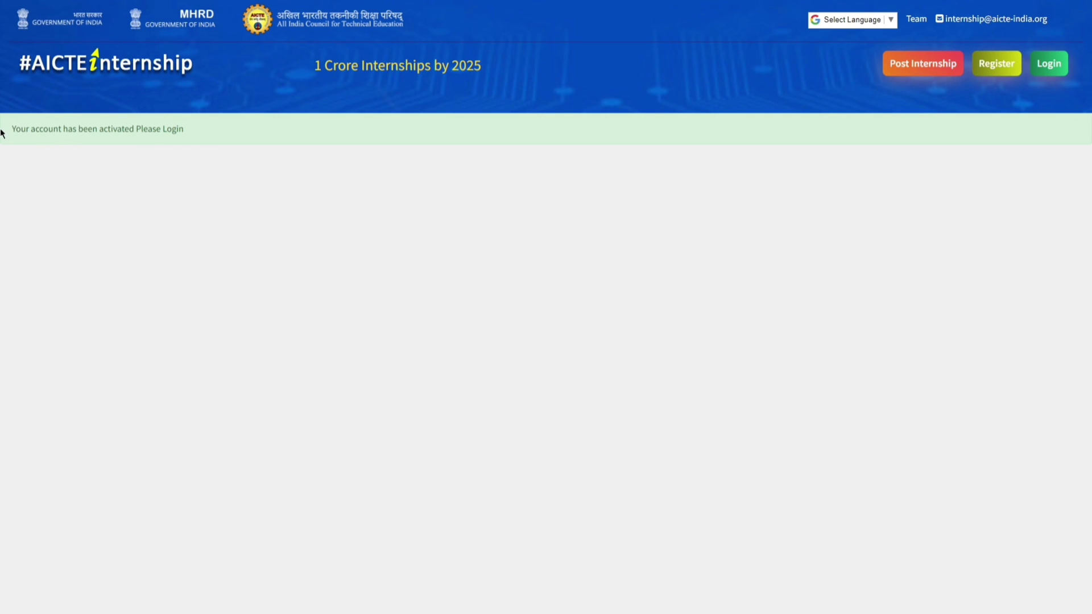
pyautogui.moveTo(1, 133); pyautogui.dragTo(246, 135)
pyautogui.hotkey('ctrl', '+')
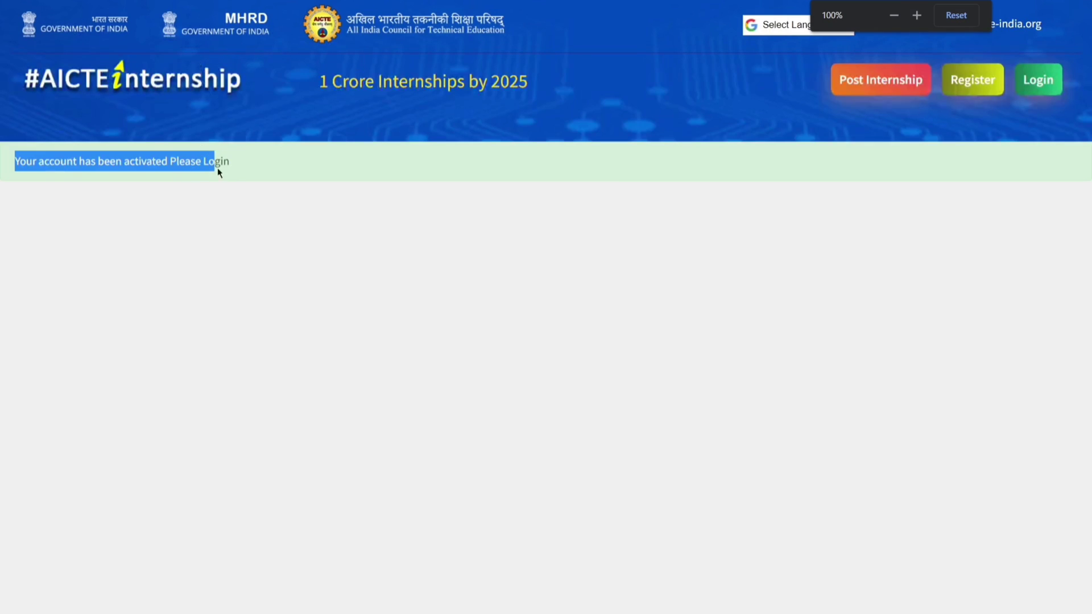
pyautogui.click(217, 168)
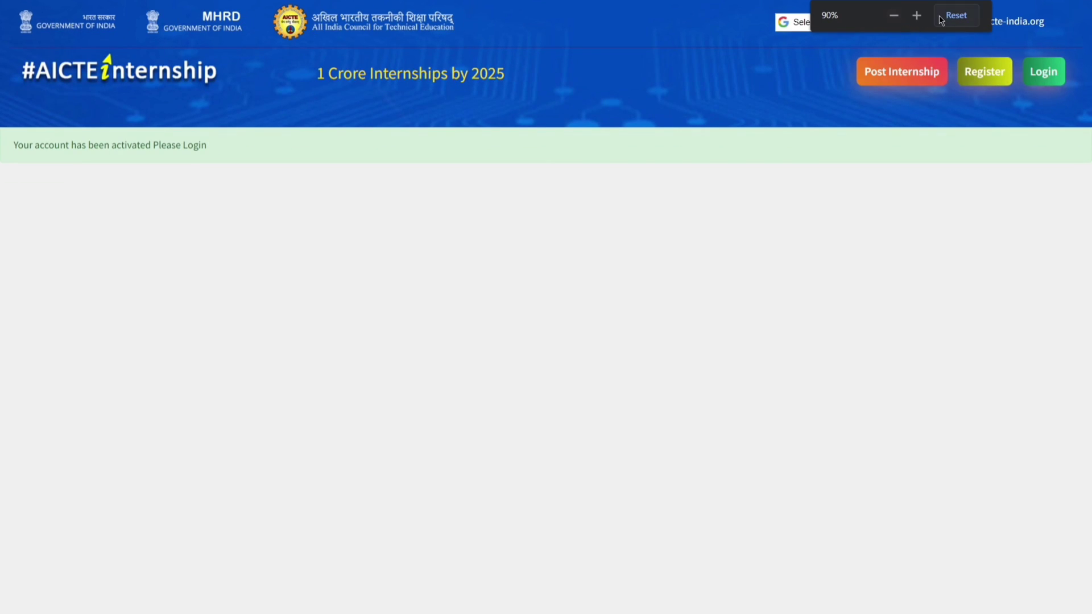
pyautogui.click(942, 21)
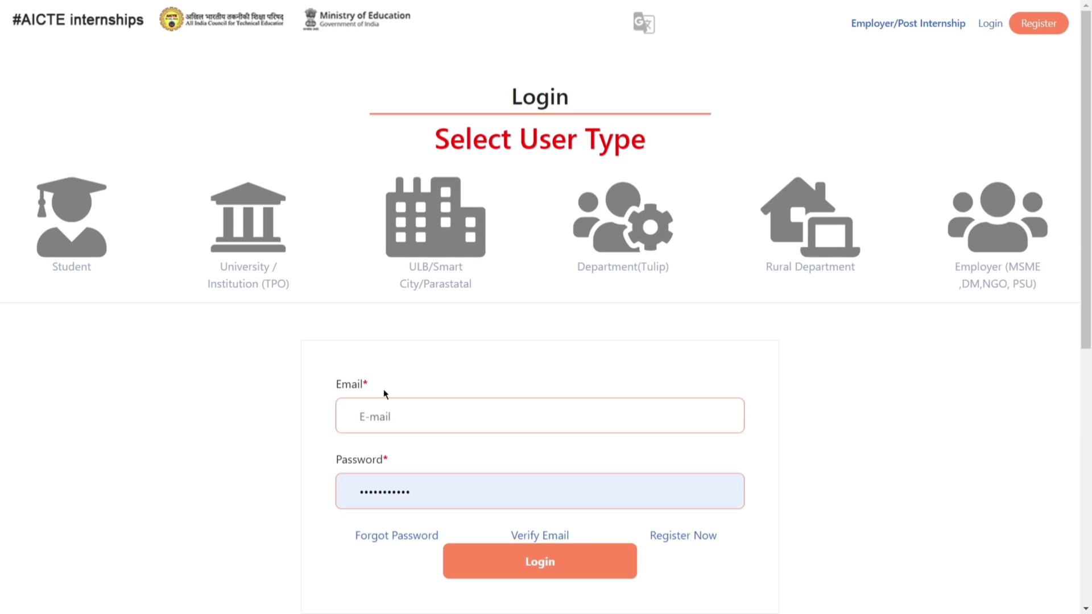
pyautogui.click(448, 405)
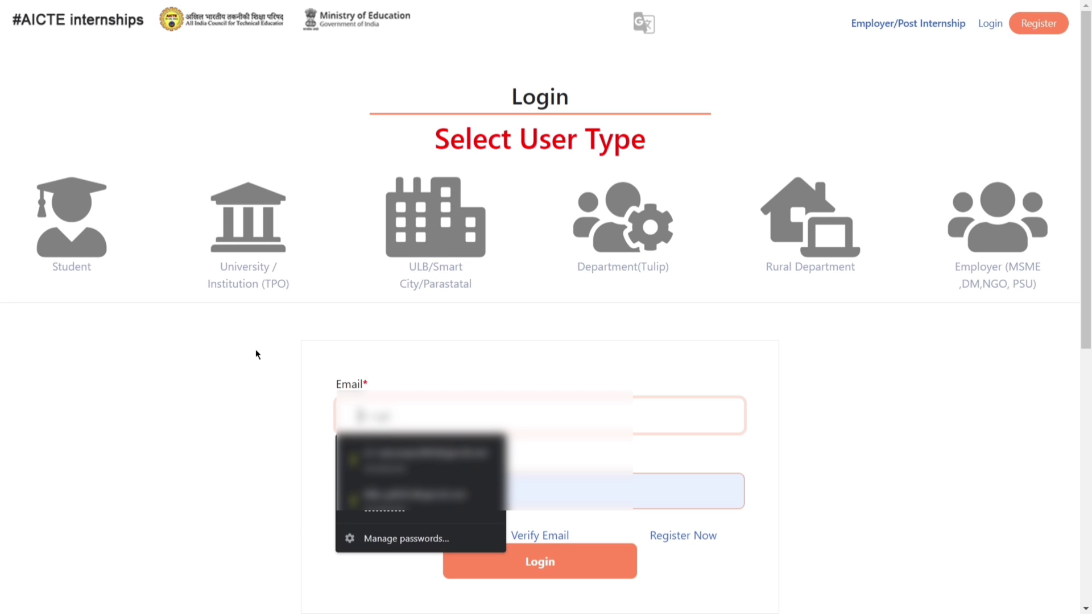
pyautogui.press('Return')
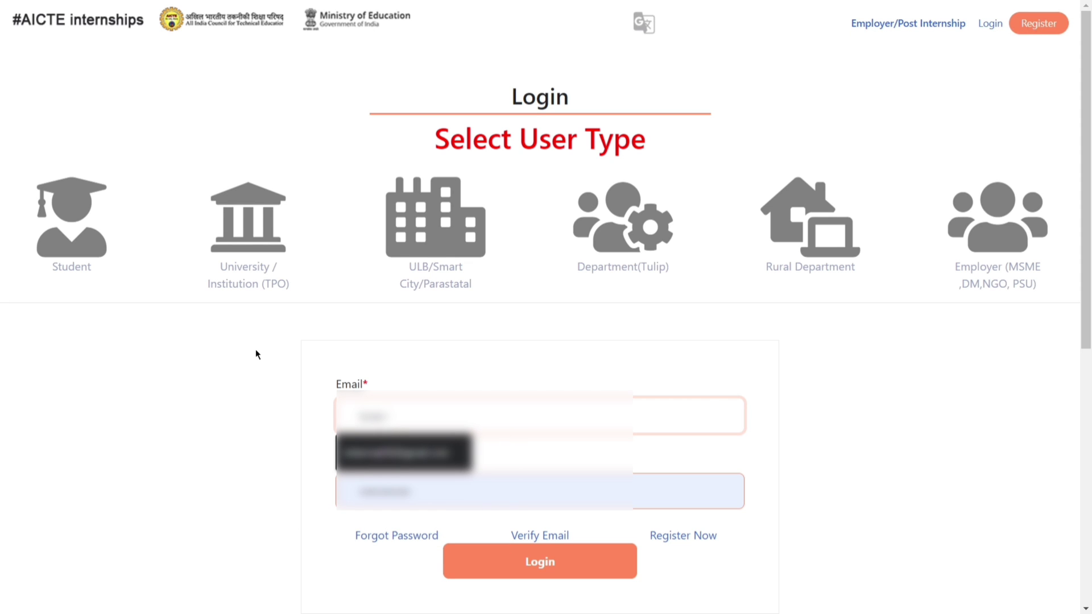
pyautogui.press('Return')
pyautogui.press('Tab')
pyautogui.press('BackSpace')
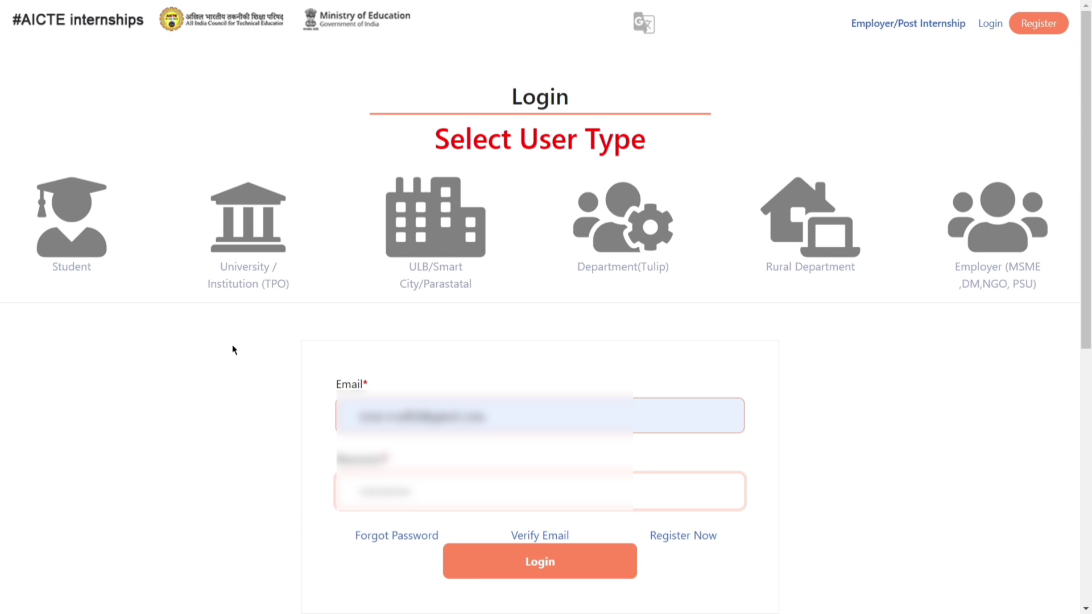
pyautogui.click(534, 557)
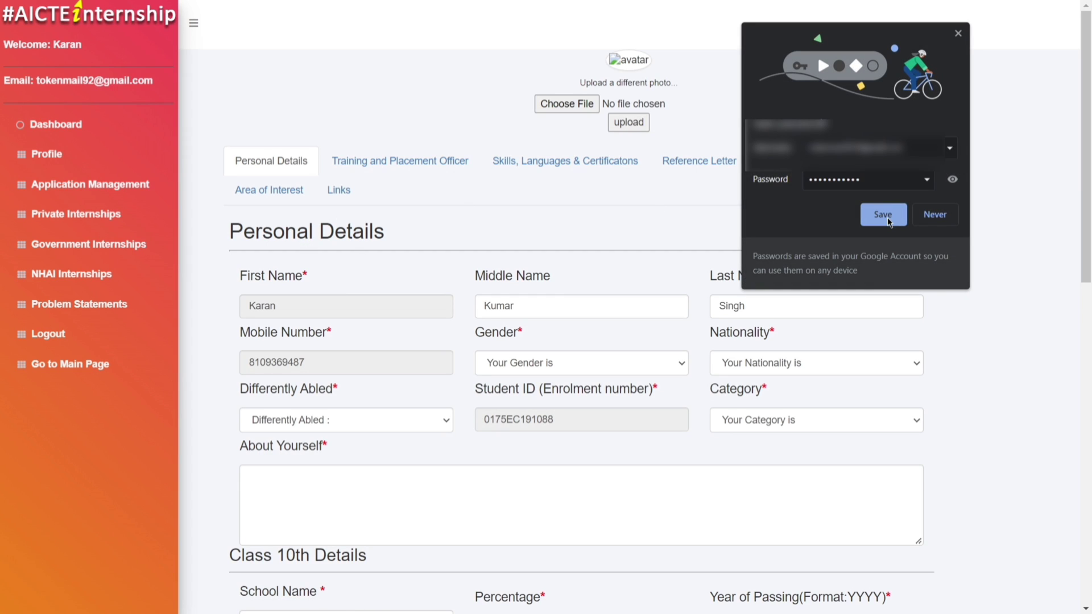
# Save the browser password and upload sampledp.jpg as the profile photo.
pyautogui.click(883, 216)
pyautogui.click(578, 104)
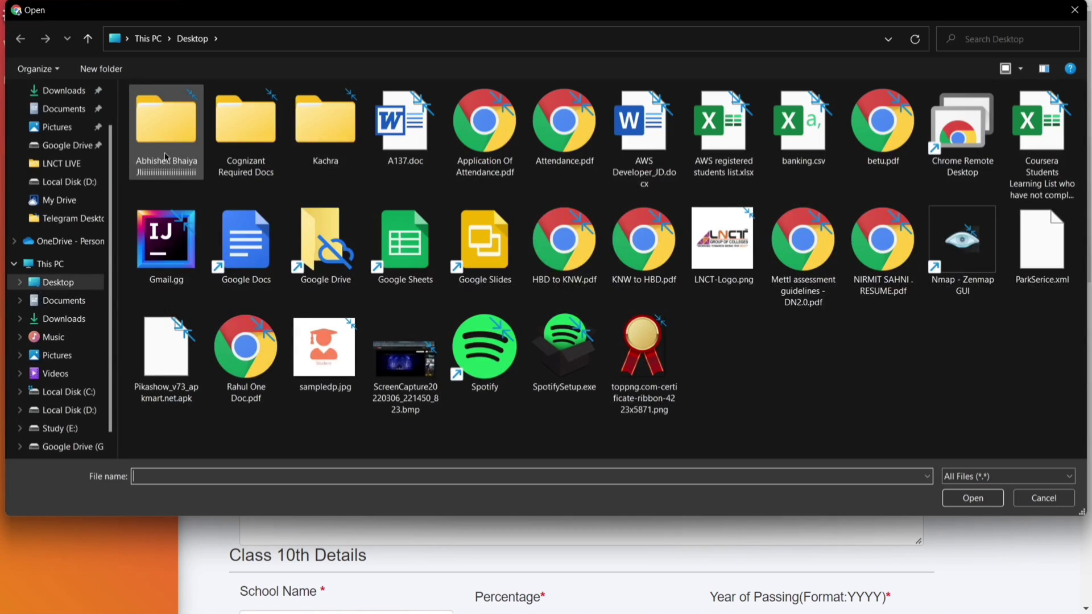
pyautogui.doubleClick(317, 378)
pyautogui.scroll(-2, 437, 289)
pyautogui.scroll(-1, 774, 264)
pyautogui.scroll(-5, 324, 294)
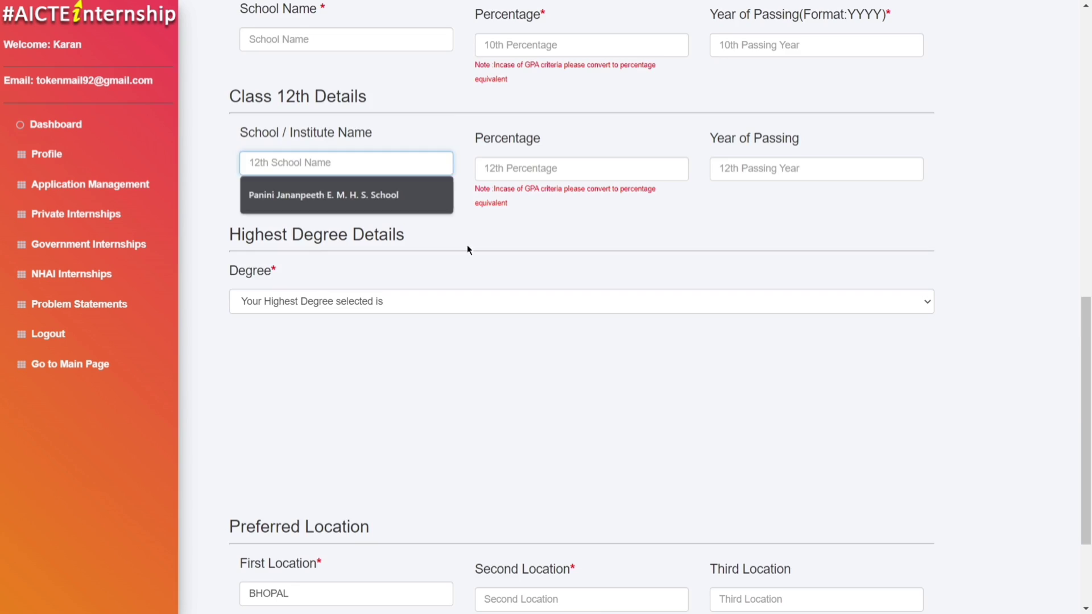
pyautogui.scroll(-2, 467, 245)
# Set highest degree Graduation, course B.Tech./B.E., stream Electronics and Communication Engineering.
pyautogui.click(294, 156)
pyautogui.click(294, 214)
pyautogui.click(294, 258)
pyautogui.click(622, 227)
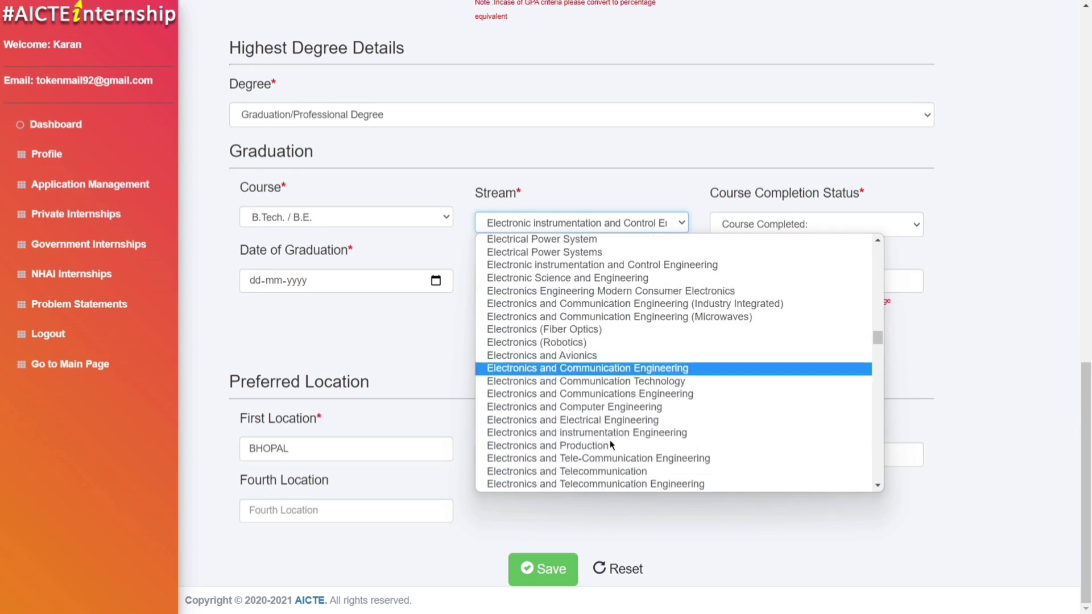
pyautogui.click(610, 368)
# Enter 80 percent and second preferred location Indore, then save the profile.
pyautogui.click(319, 280)
pyautogui.write('80')
pyautogui.click(581, 454)
pyautogui.write('indore')
pyautogui.click(543, 569)
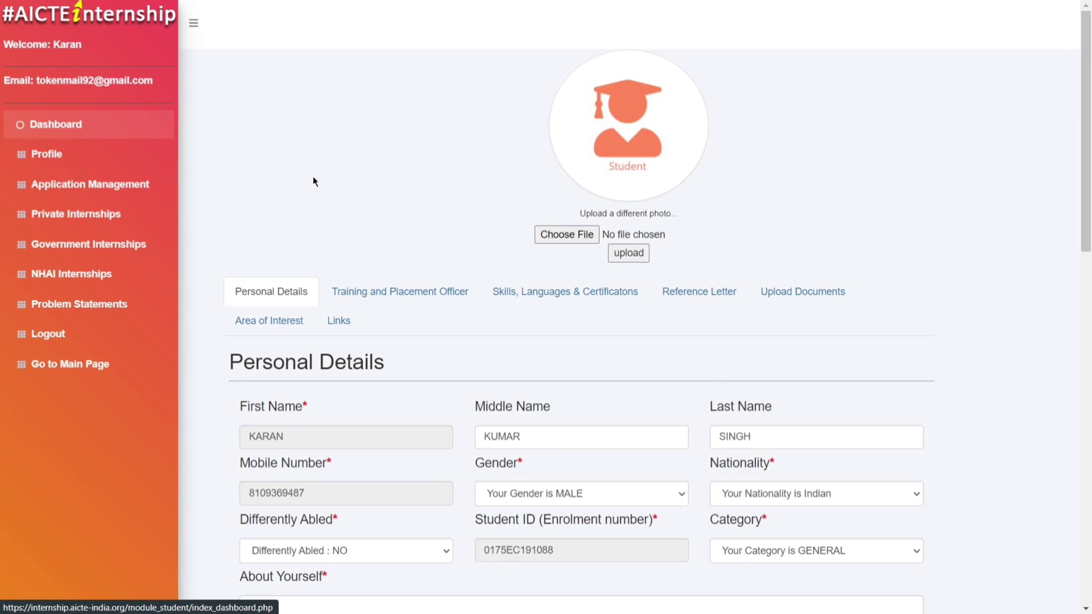
# Return to the Gmail inbox and open the SALESFORCE ADMINISTRATOR VIRTUAL INTERNSHIP email.
pyautogui.click(22, 137)
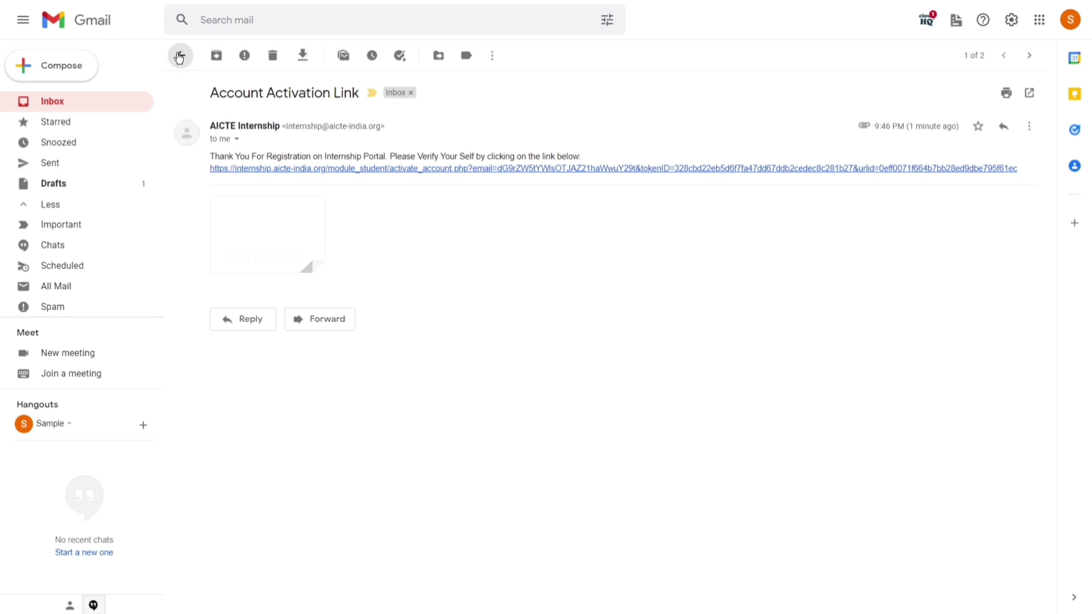
pyautogui.click(181, 55)
pyautogui.click(296, 170)
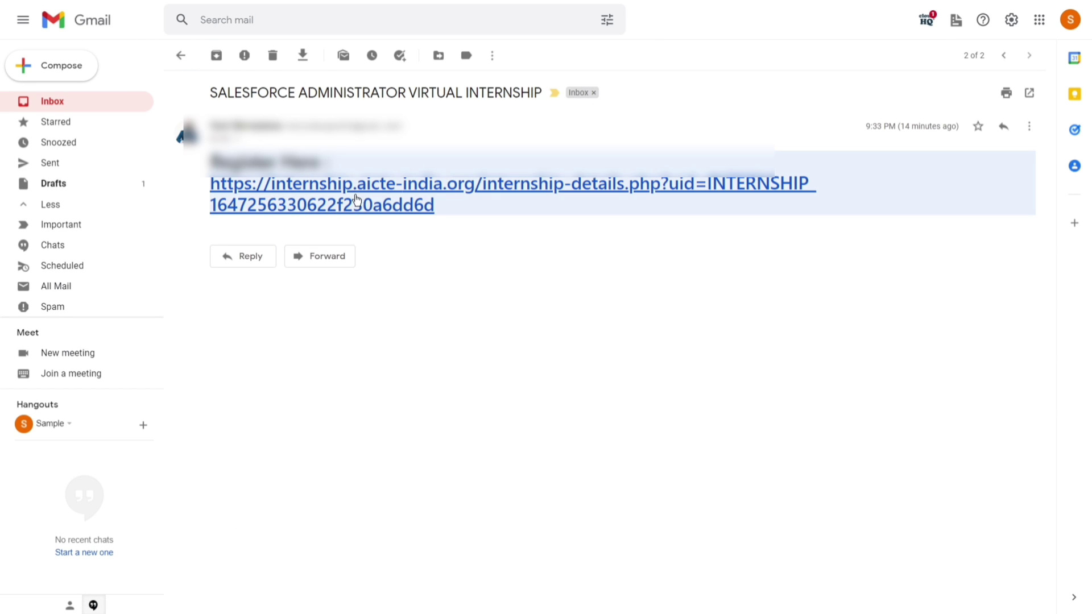
pyautogui.hotkey('ctrl', '+')
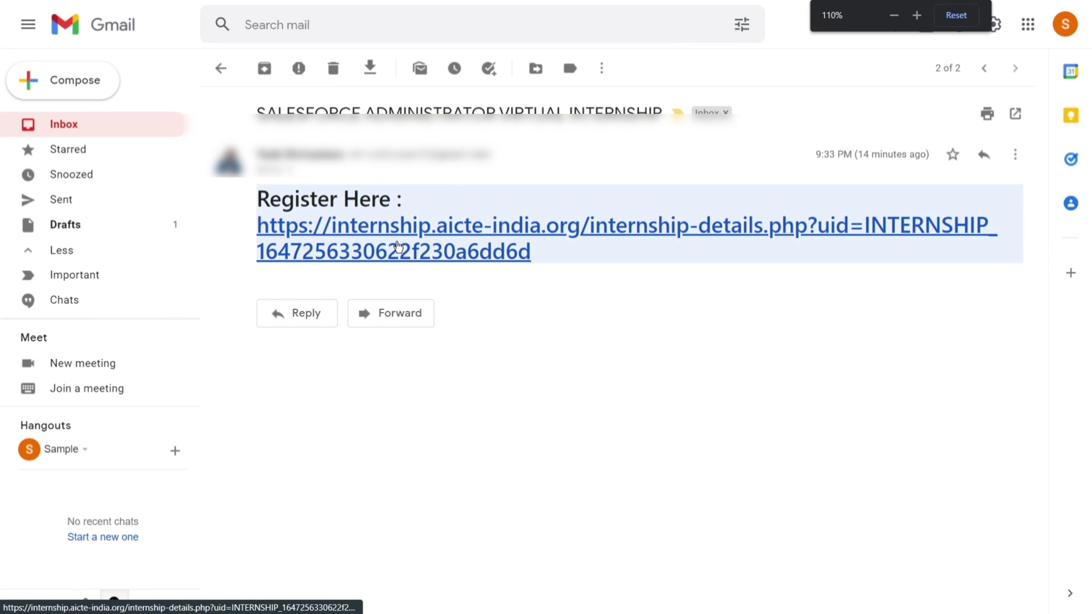
pyautogui.hotkey('ctrl', '-')
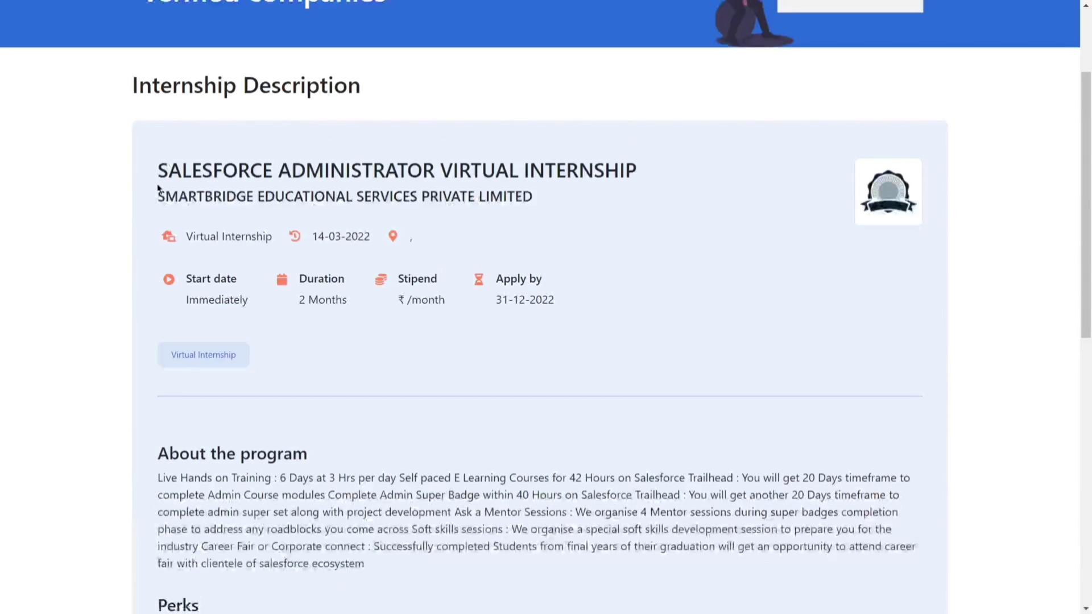
# Scroll past the Salesforce internship description and choose Apply Now.
pyautogui.moveTo(157, 170); pyautogui.dragTo(637, 173)
pyautogui.click(458, 242)
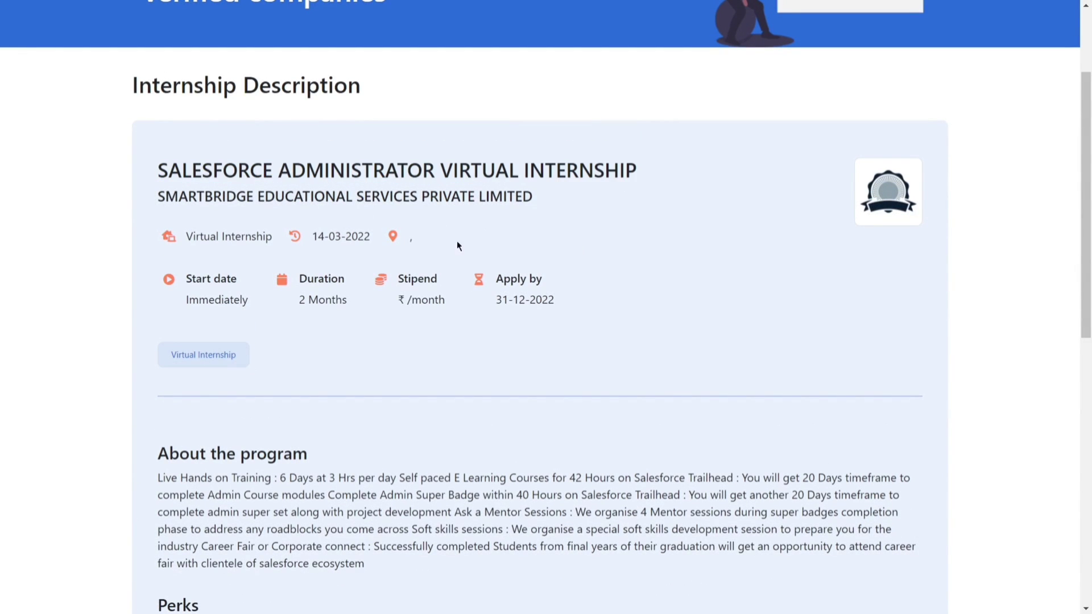
pyautogui.scroll(-3, 299, 231)
pyautogui.scroll(-2, 286, 323)
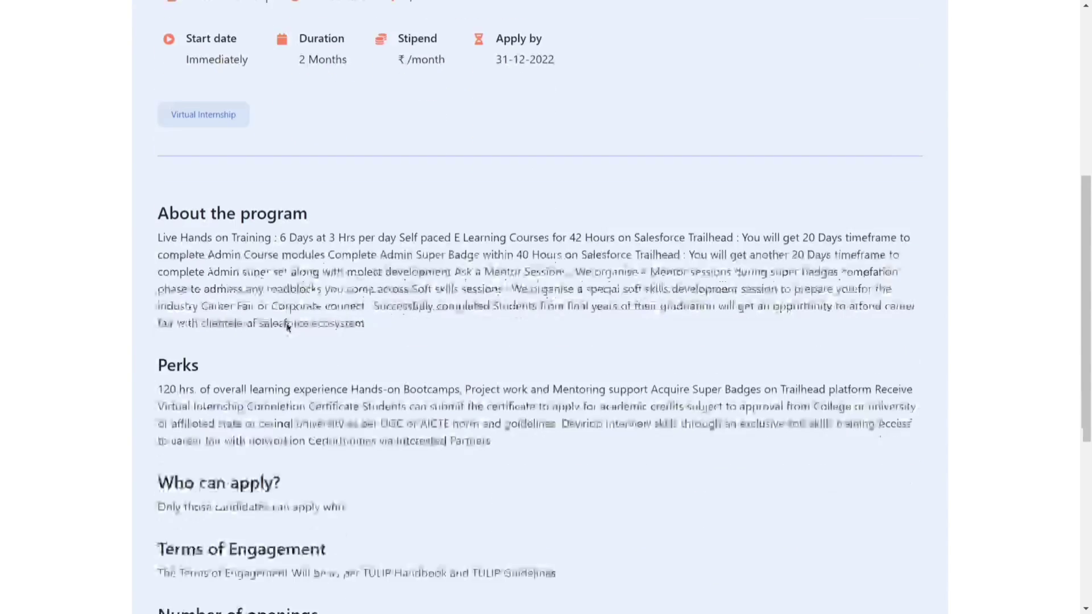
pyautogui.scroll(-1, 245, 273)
pyautogui.scroll(-2, 200, 230)
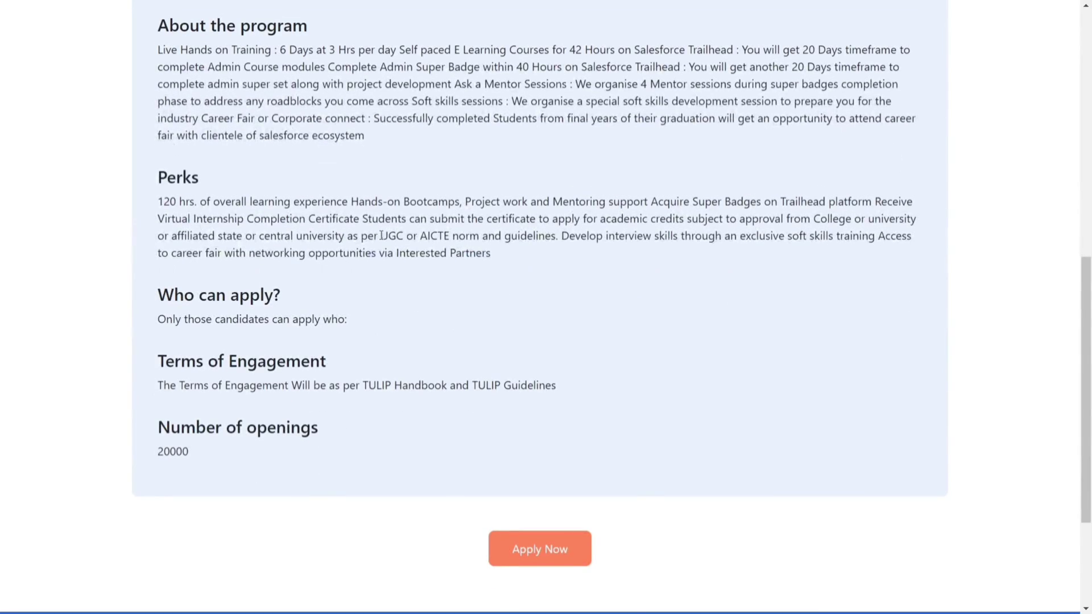
pyautogui.scroll(-1, 235, 317)
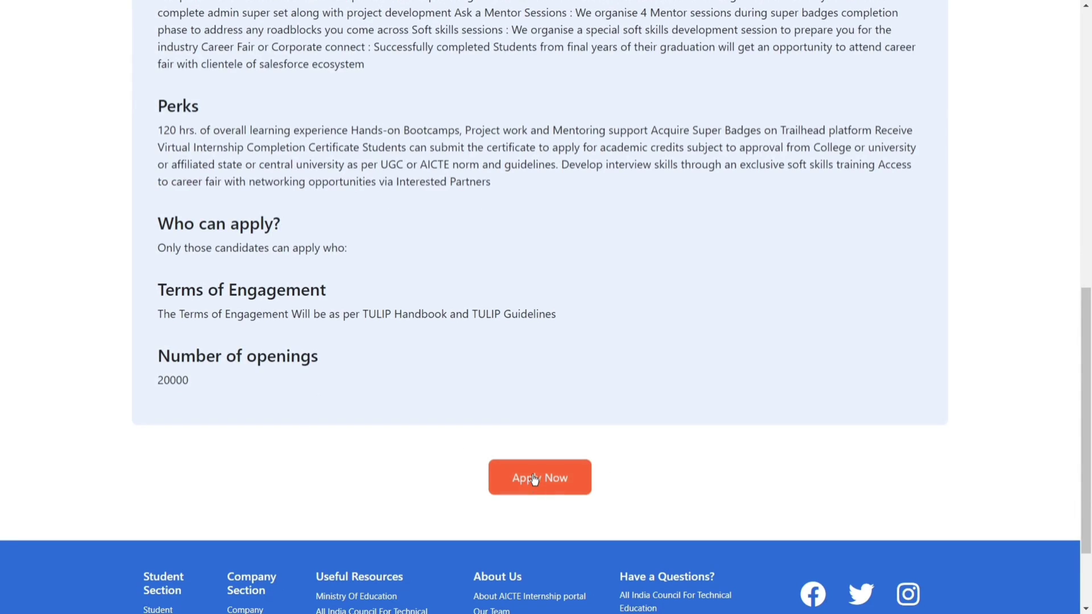
pyautogui.click(530, 480)
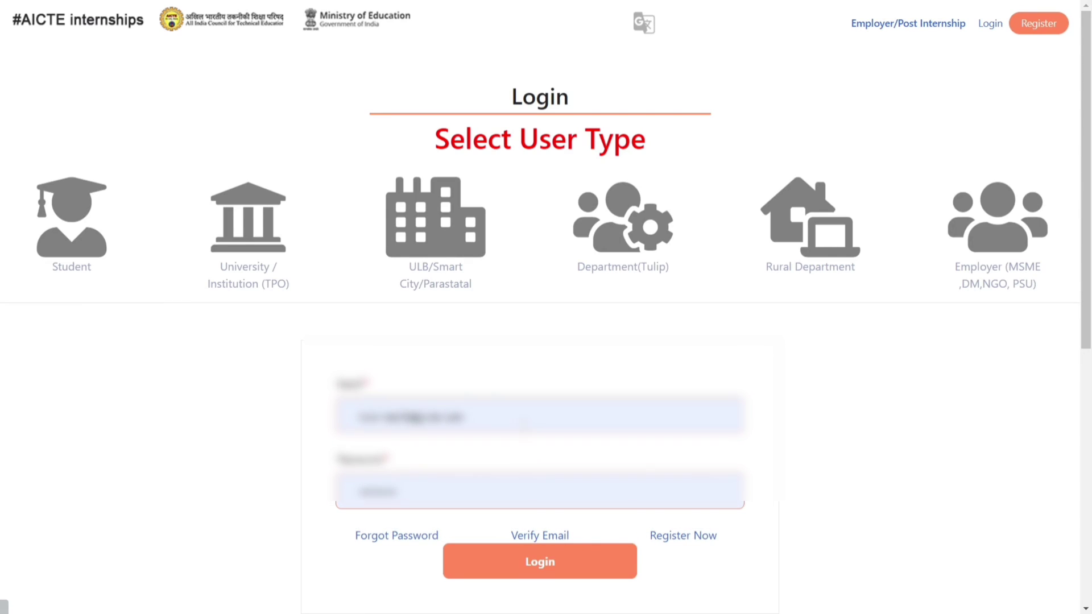
# Log in with the autofilled saved credentials to submit the Salesforce internship application.
pyautogui.click(402, 478)
pyautogui.scroll(-3, 402, 478)
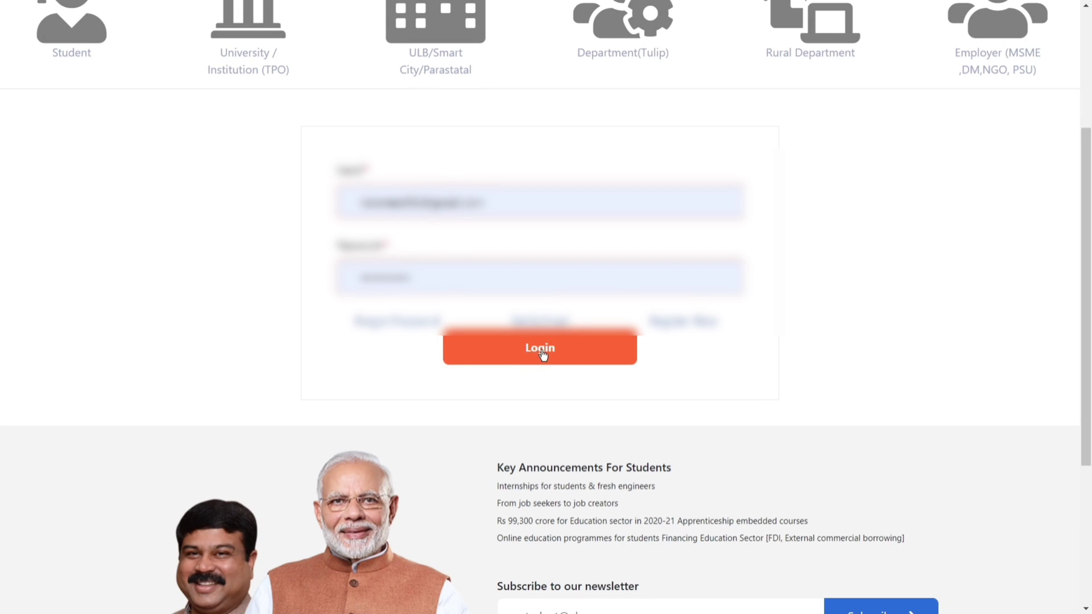
pyautogui.click(542, 356)
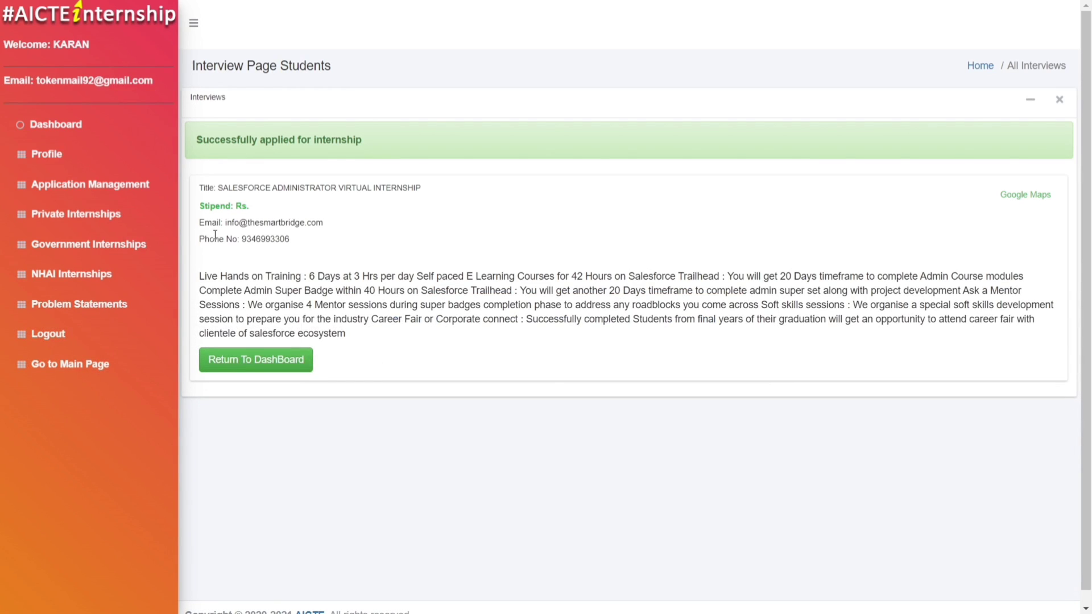
pyautogui.moveTo(197, 140); pyautogui.dragTo(369, 148)
pyautogui.moveTo(216, 188); pyautogui.dragTo(413, 204)
pyautogui.click(413, 203)
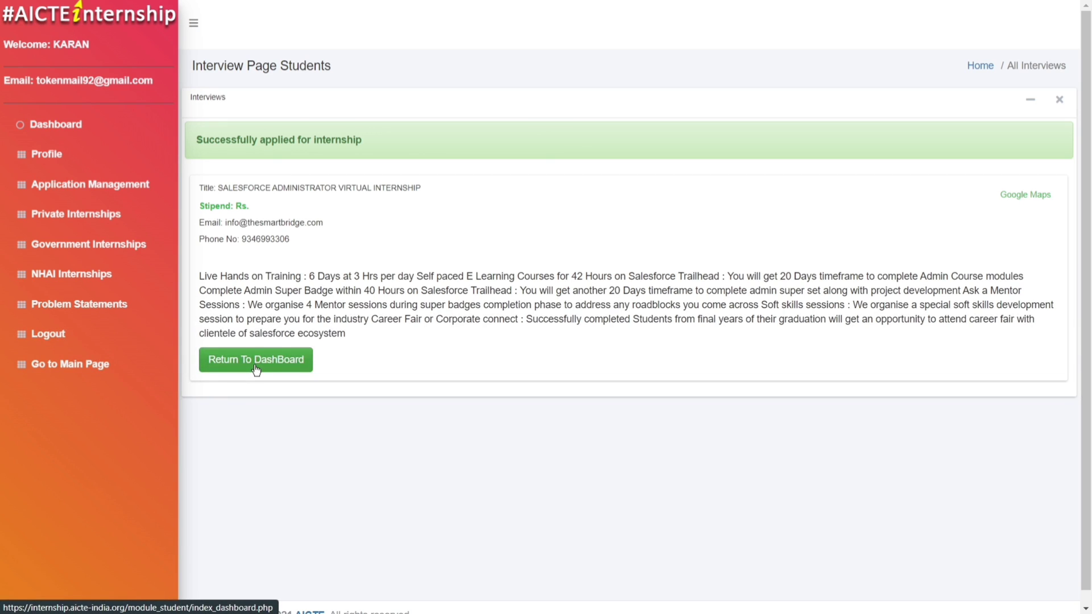
# Verify the Salesforce Administrator Virtual Internship row shows Applied, dated 2022-03-14, in Private Internships.
pyautogui.scroll(-2, 244, 390)
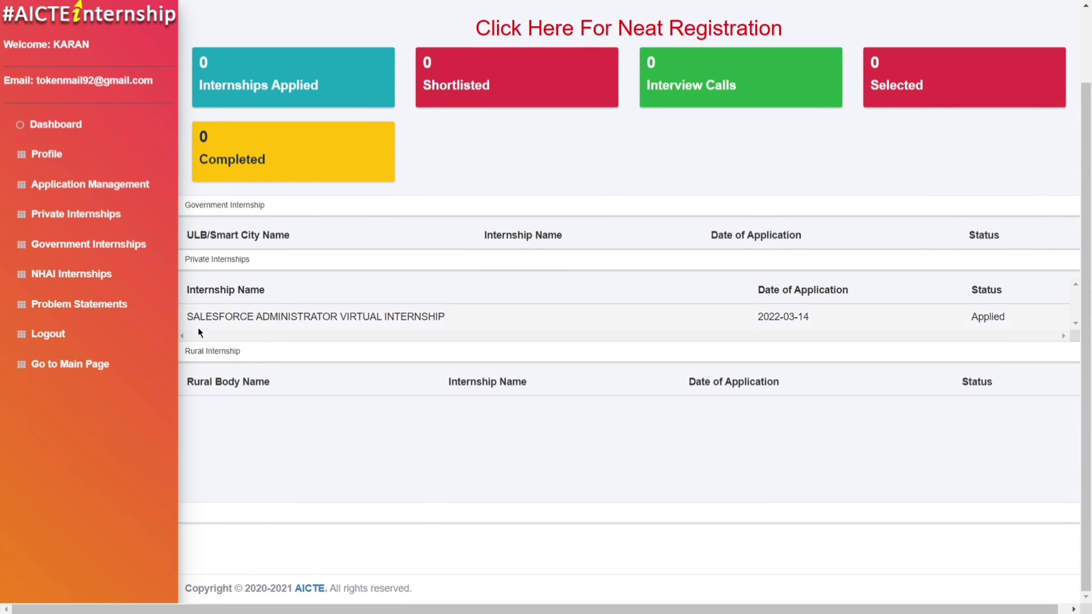
pyautogui.moveTo(188, 317); pyautogui.dragTo(475, 322)
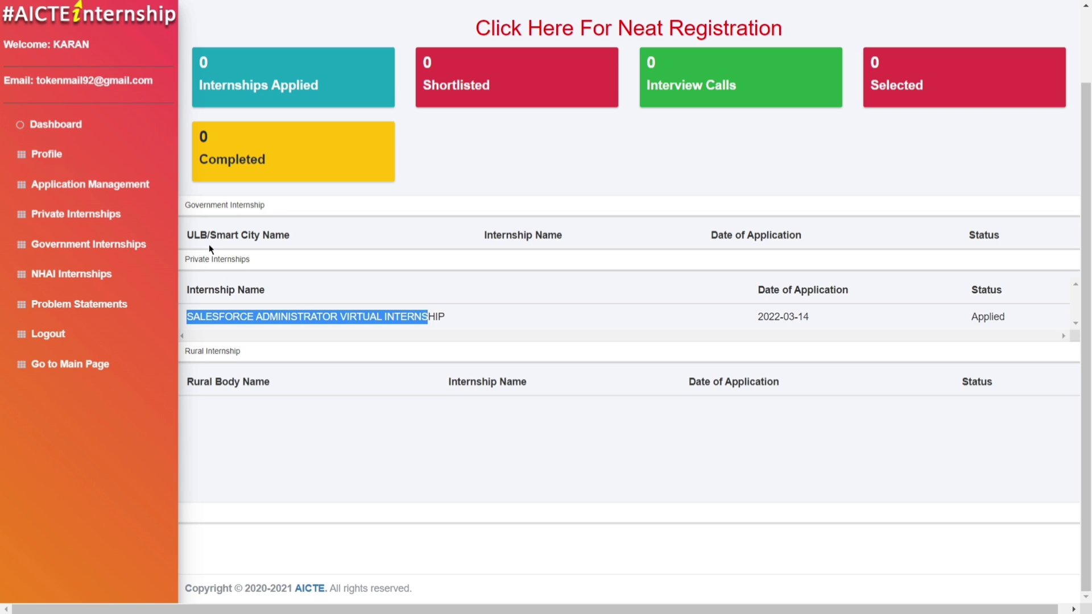
pyautogui.click(190, 286)
pyautogui.moveTo(757, 317); pyautogui.dragTo(881, 312)
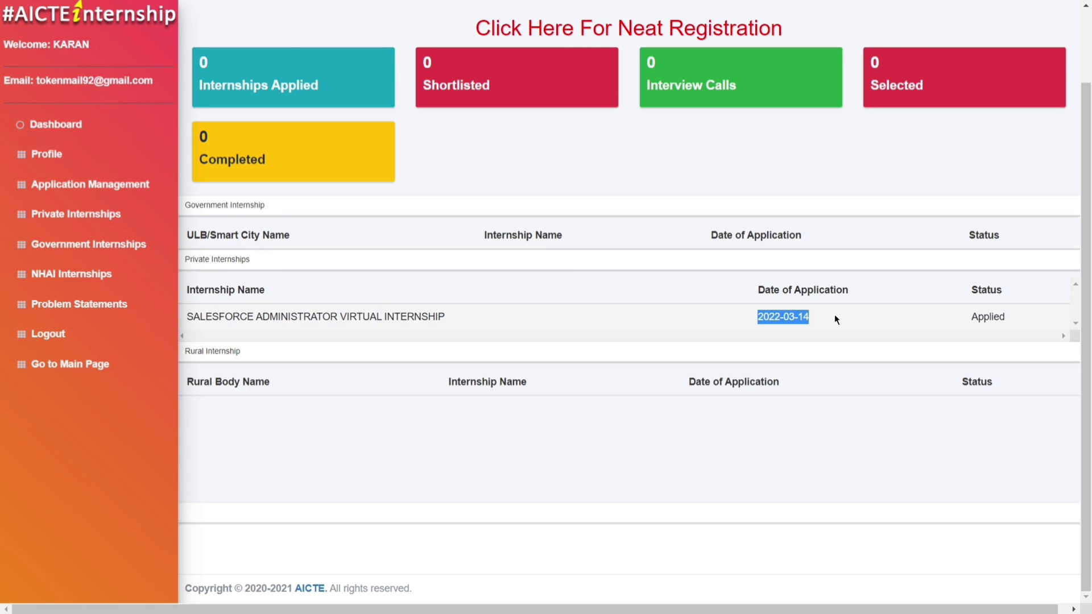
pyautogui.click(995, 326)
pyautogui.scroll(2, 618, 446)
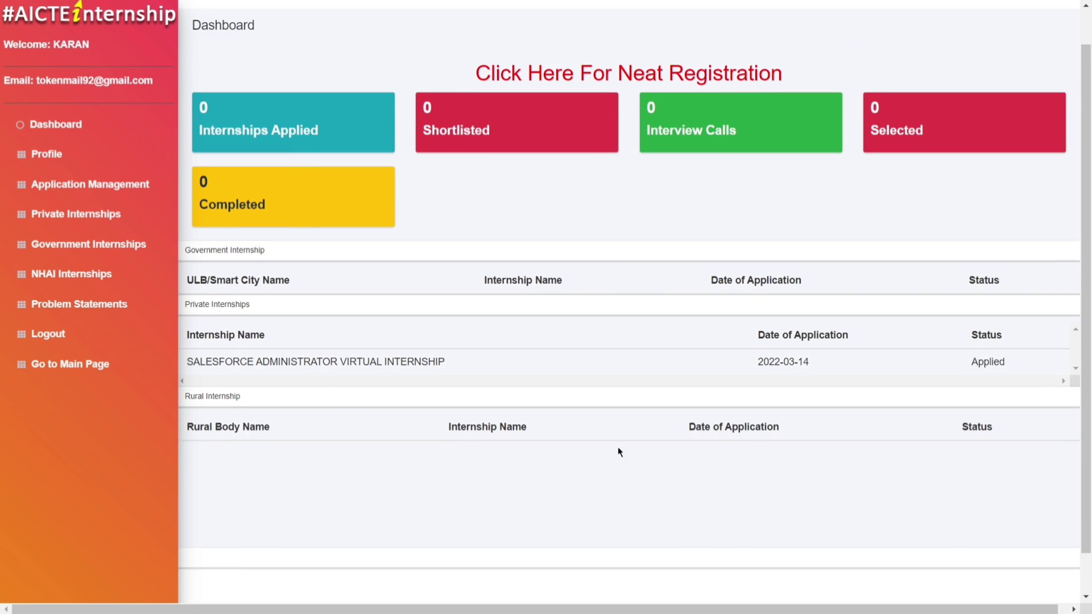